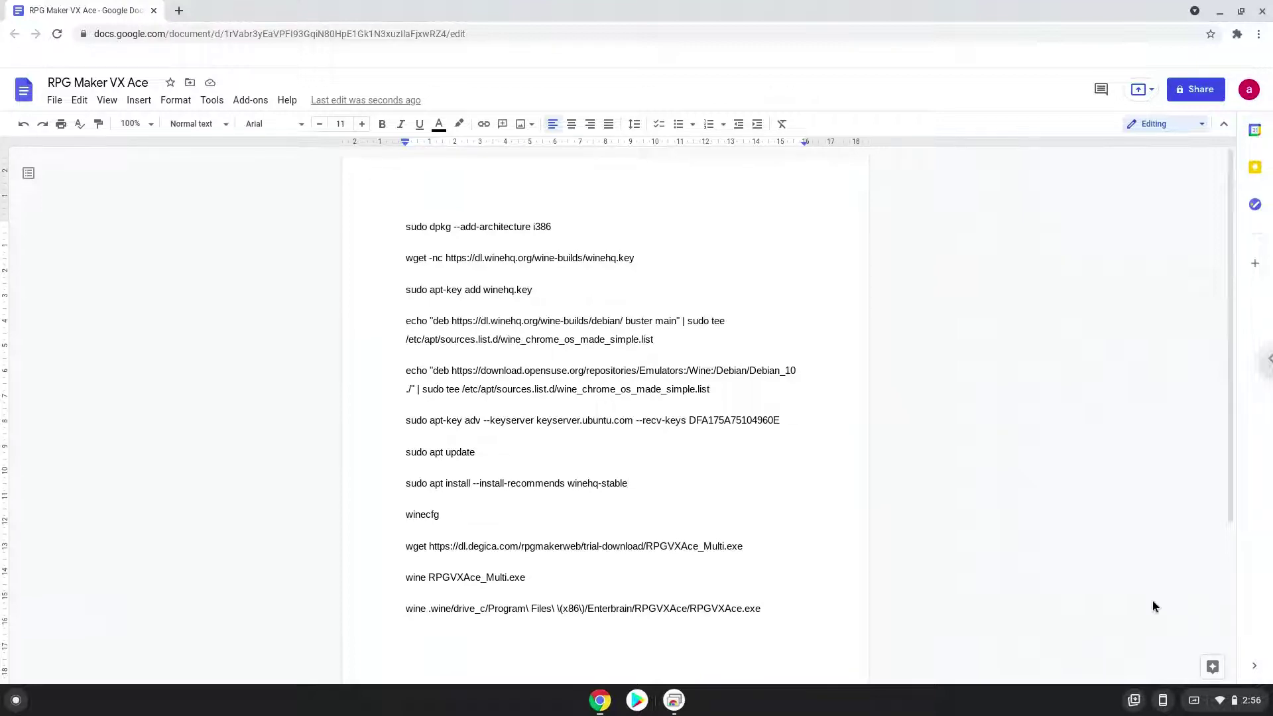
# Open the Chrome OS settings and go to the advanced Developers section.
pyautogui.click(1218, 700)
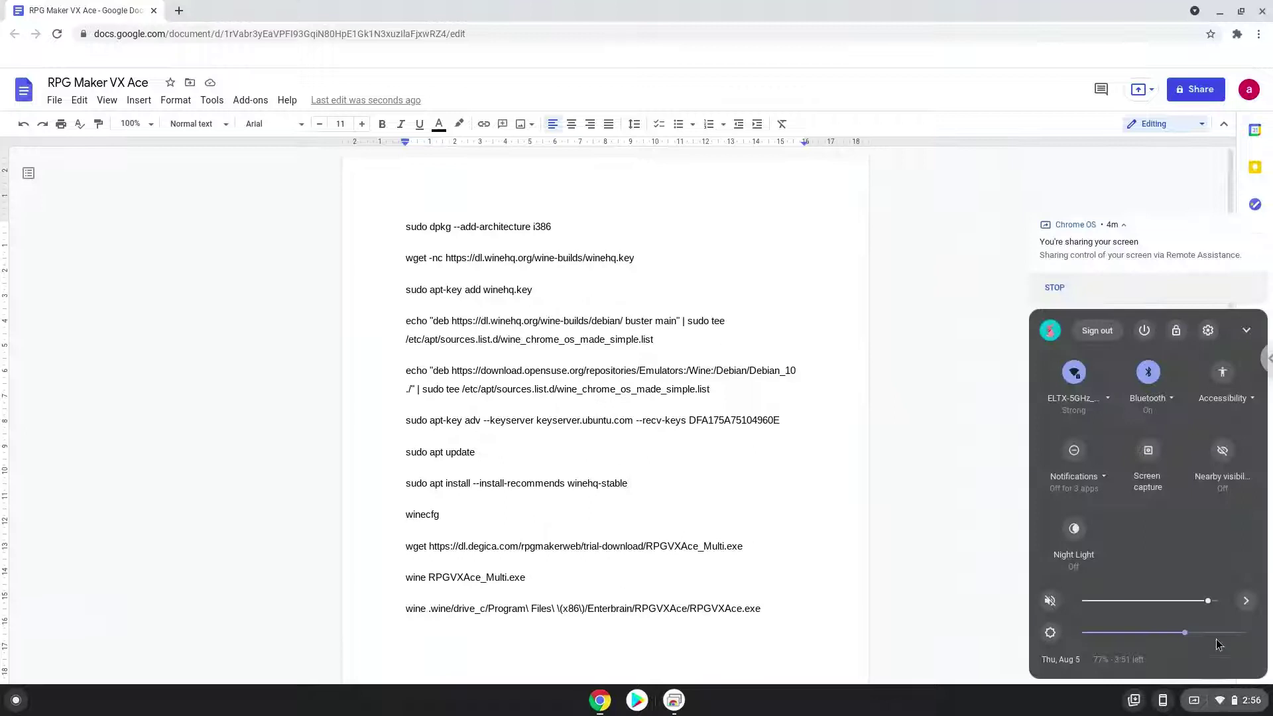
pyautogui.click(1208, 330)
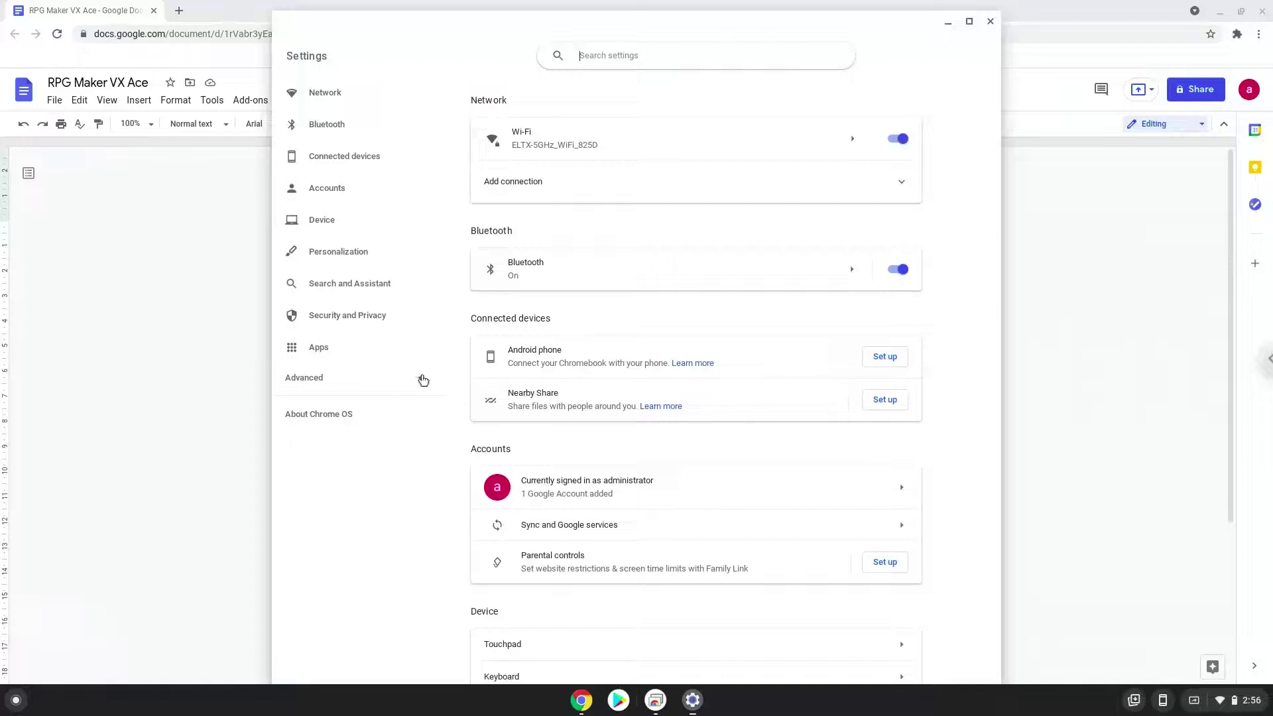
pyautogui.click(419, 378)
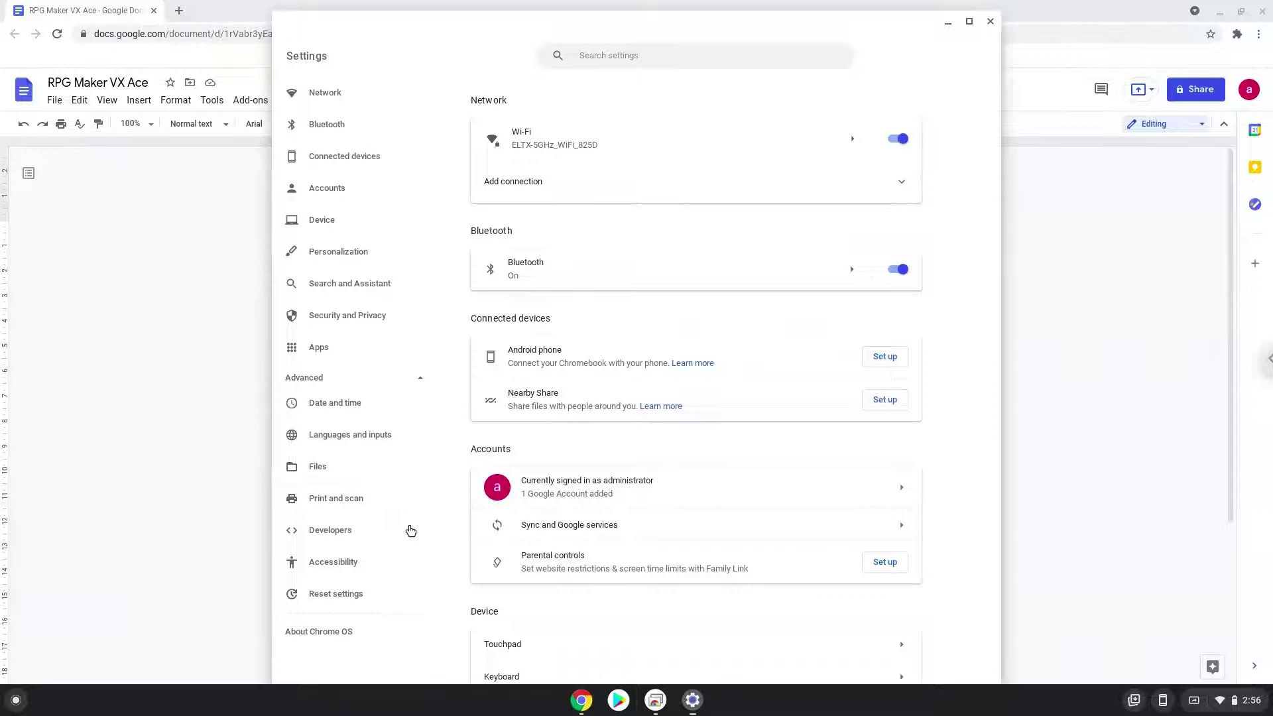
pyautogui.click(410, 538)
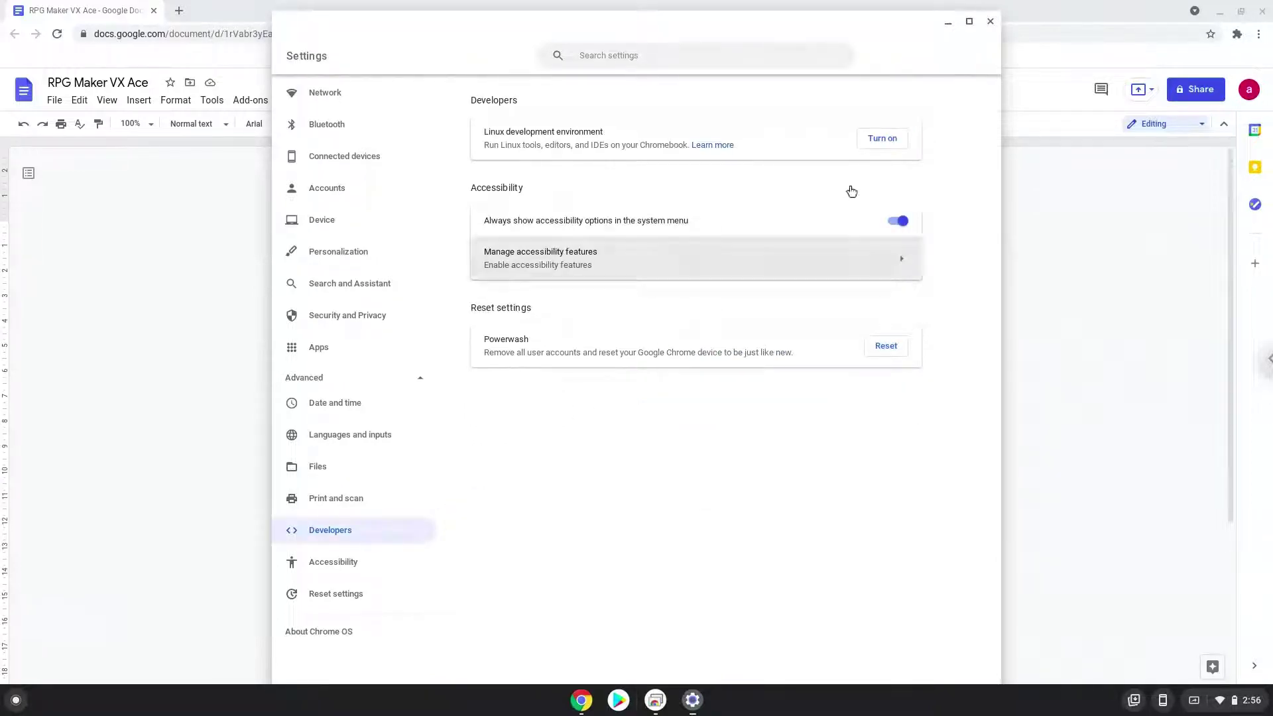
# Install the Linux development environment with the recommended 10.0 GB disk size, and close the Terminal and Settings windows when it finishes.
pyautogui.click(881, 141)
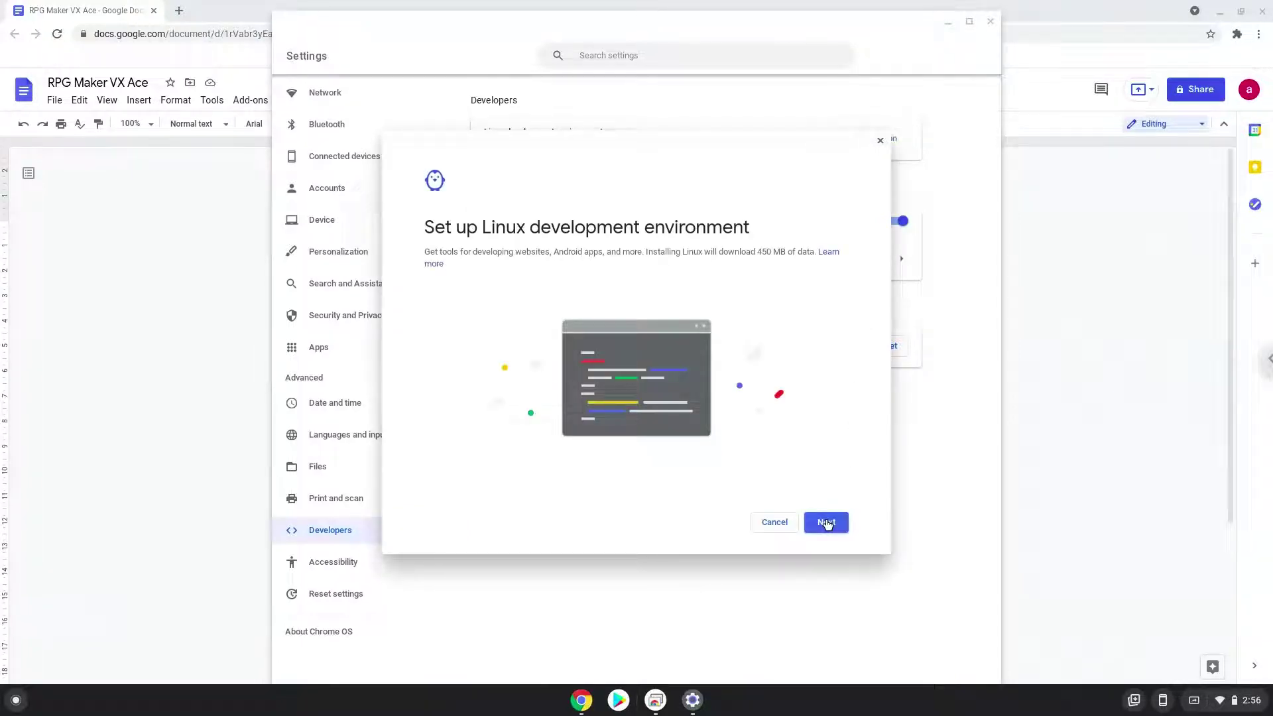
pyautogui.click(826, 523)
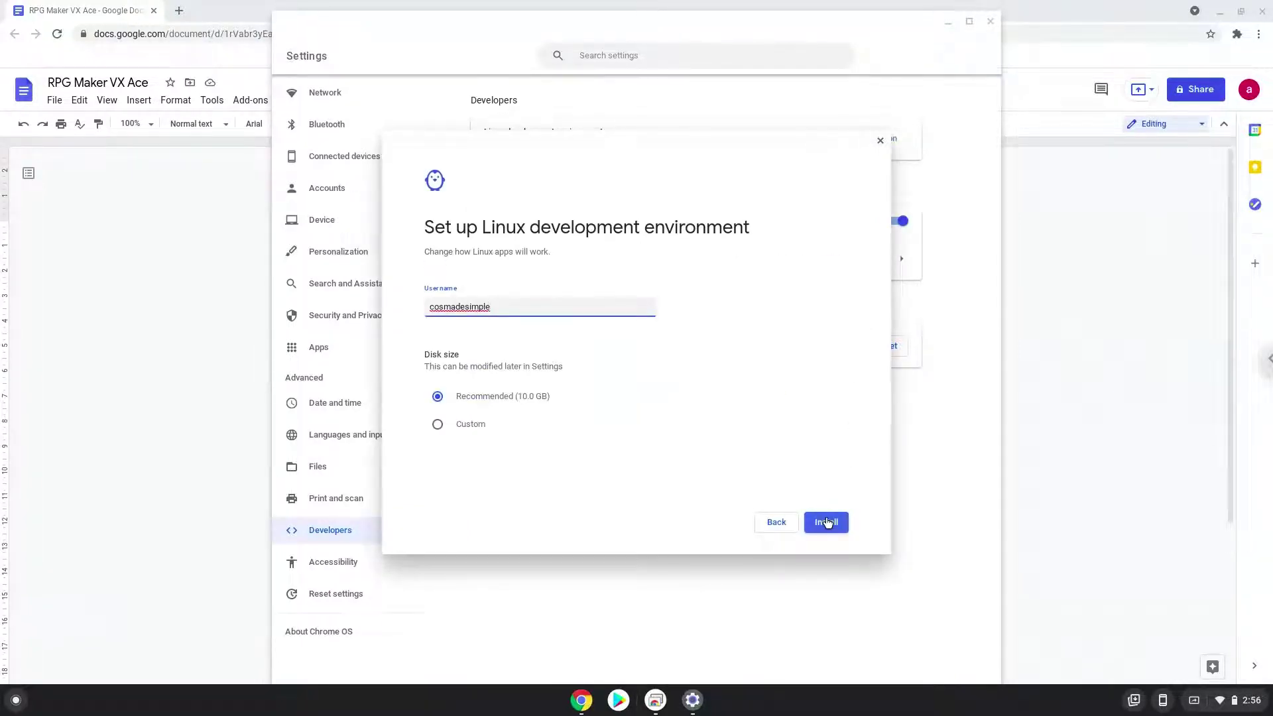
pyautogui.click(827, 523)
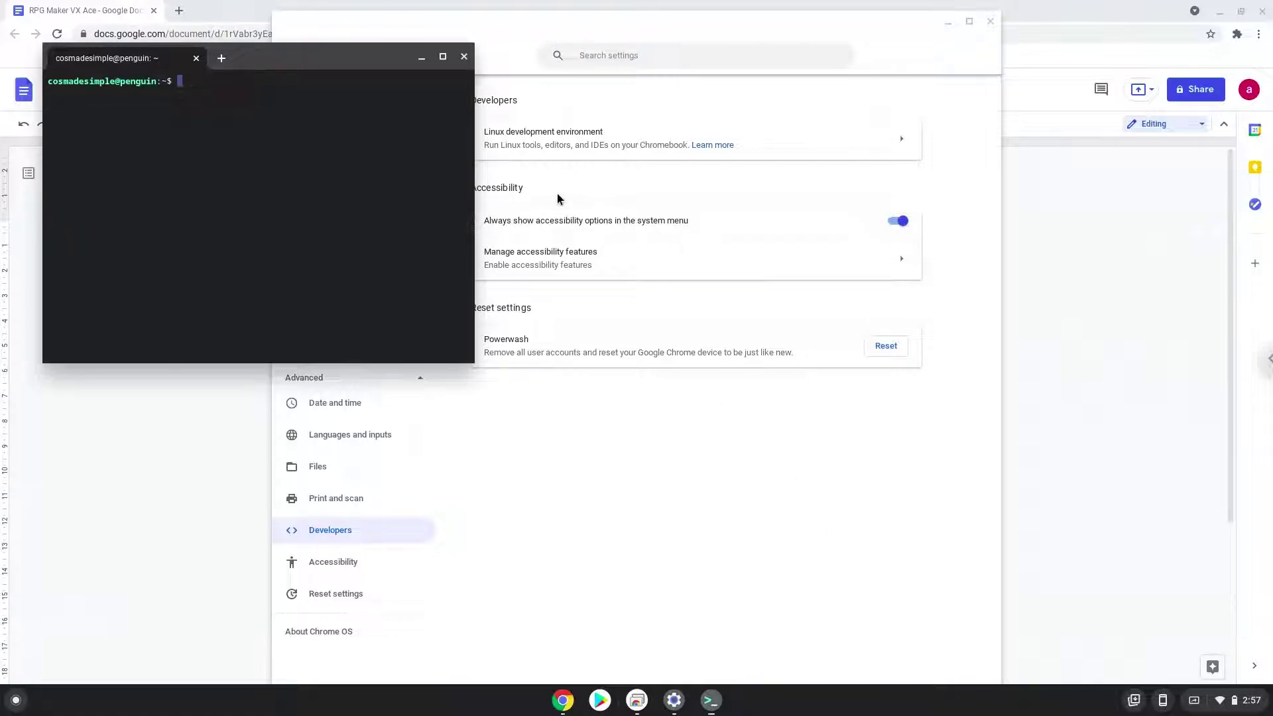
pyautogui.click(464, 57)
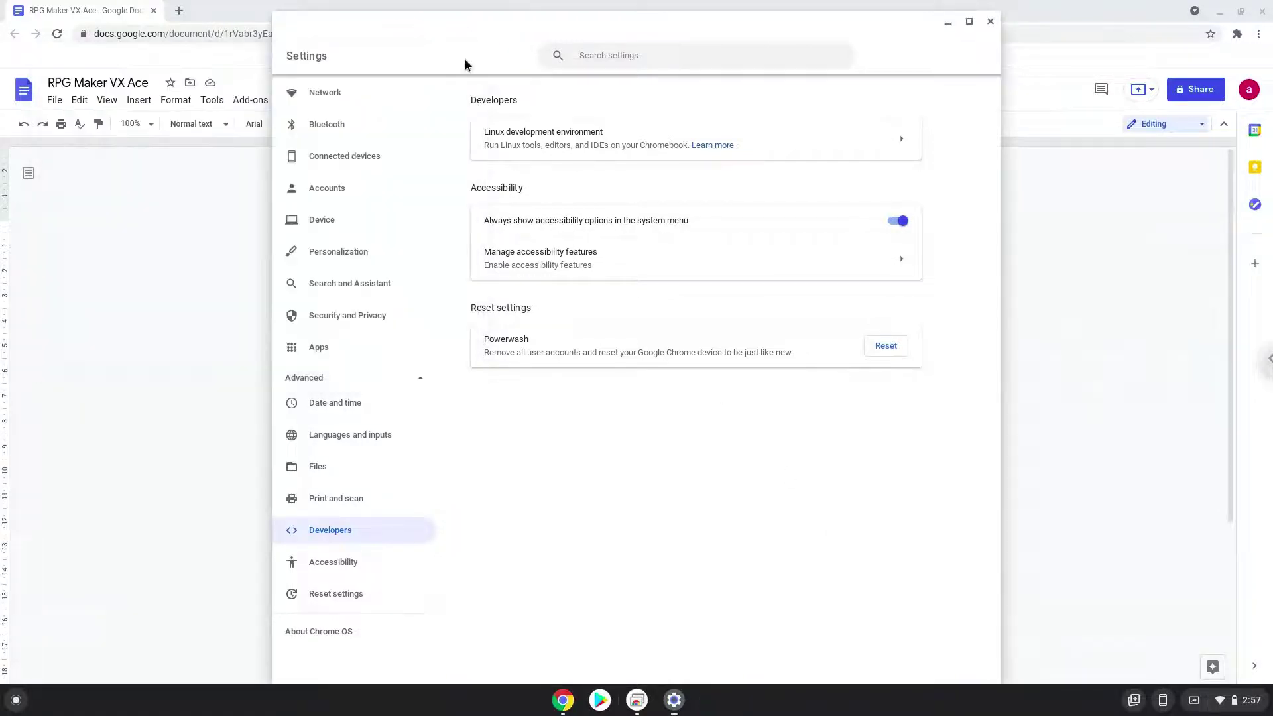
pyautogui.click(991, 23)
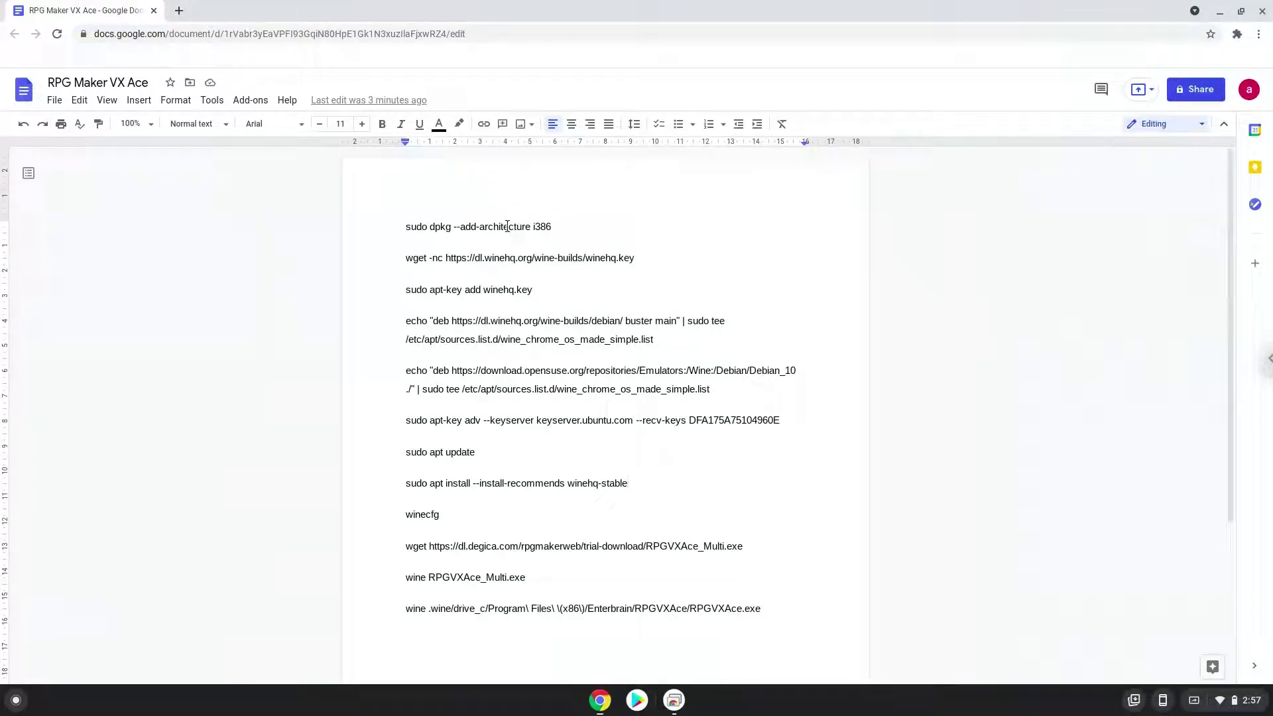
# Copy the command "sudo dpkg --add-architecture i386" from the document.
pyautogui.tripleClick(507, 226)
pyautogui.rightClick(507, 227)
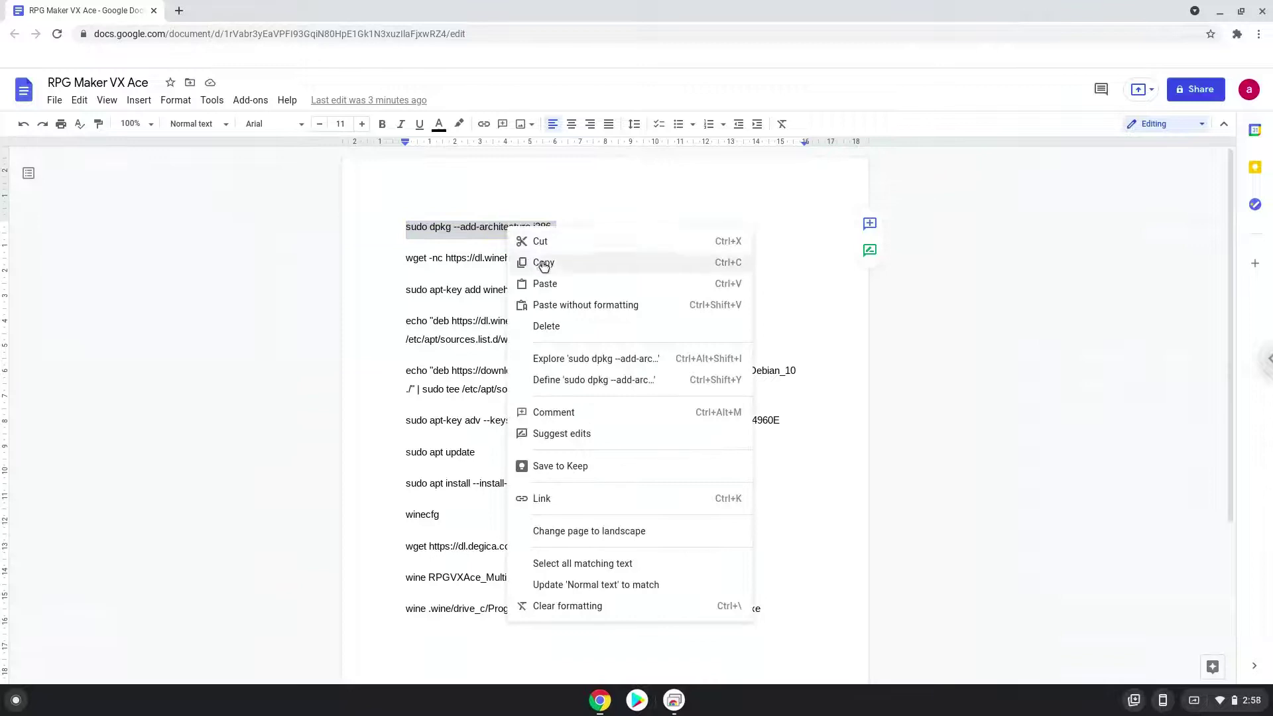
pyautogui.click(543, 262)
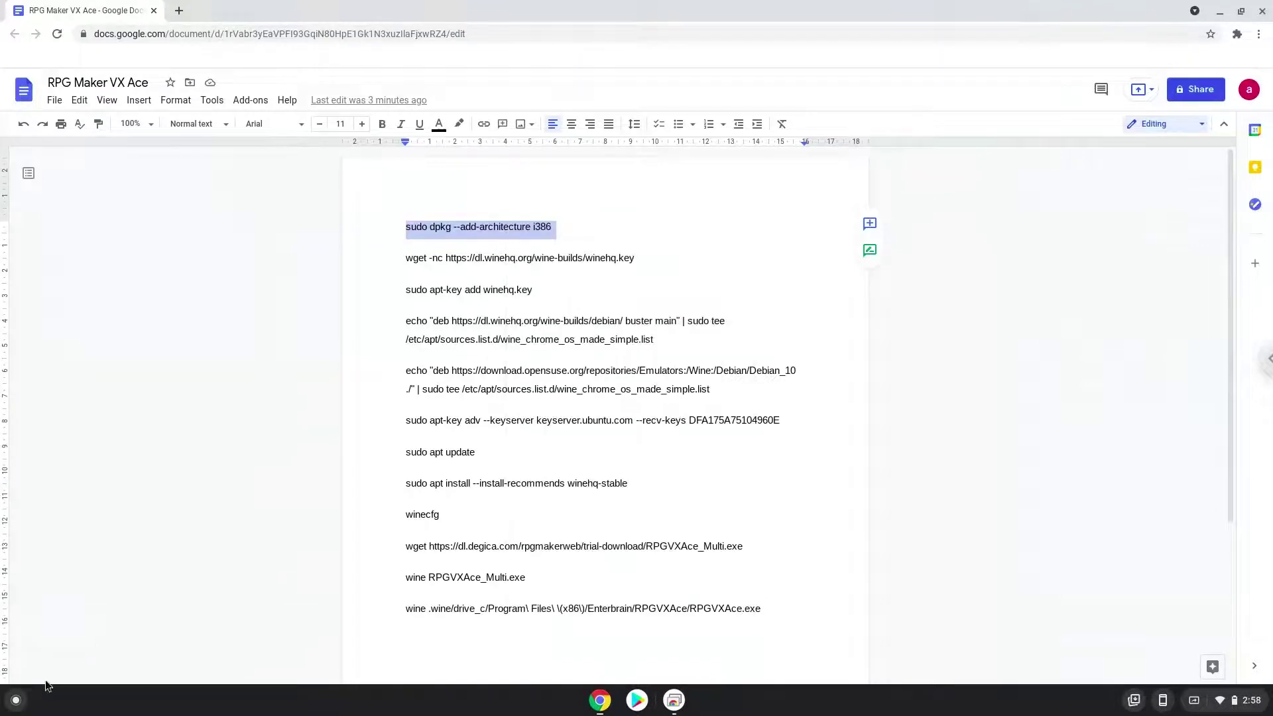
# Launch Terminal, maximize its window, and run the copied "sudo dpkg --add-architecture i386" command.
pyautogui.click(15, 700)
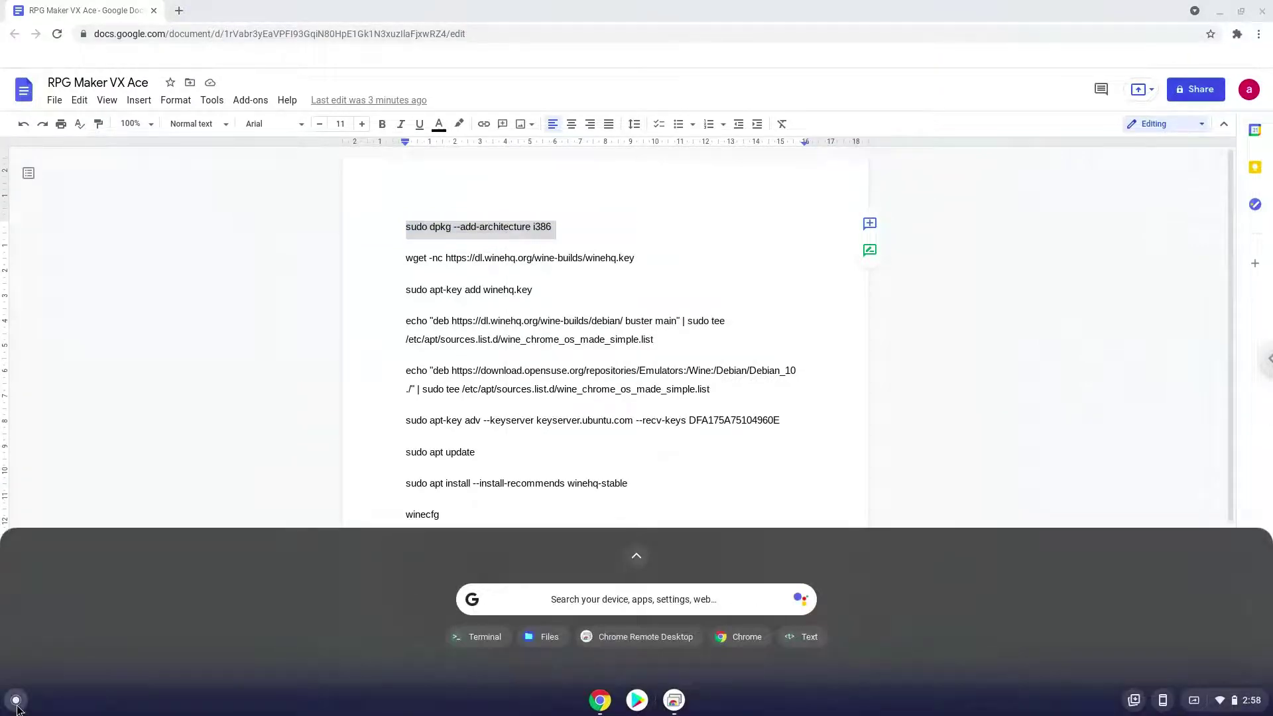
pyautogui.write('ter')
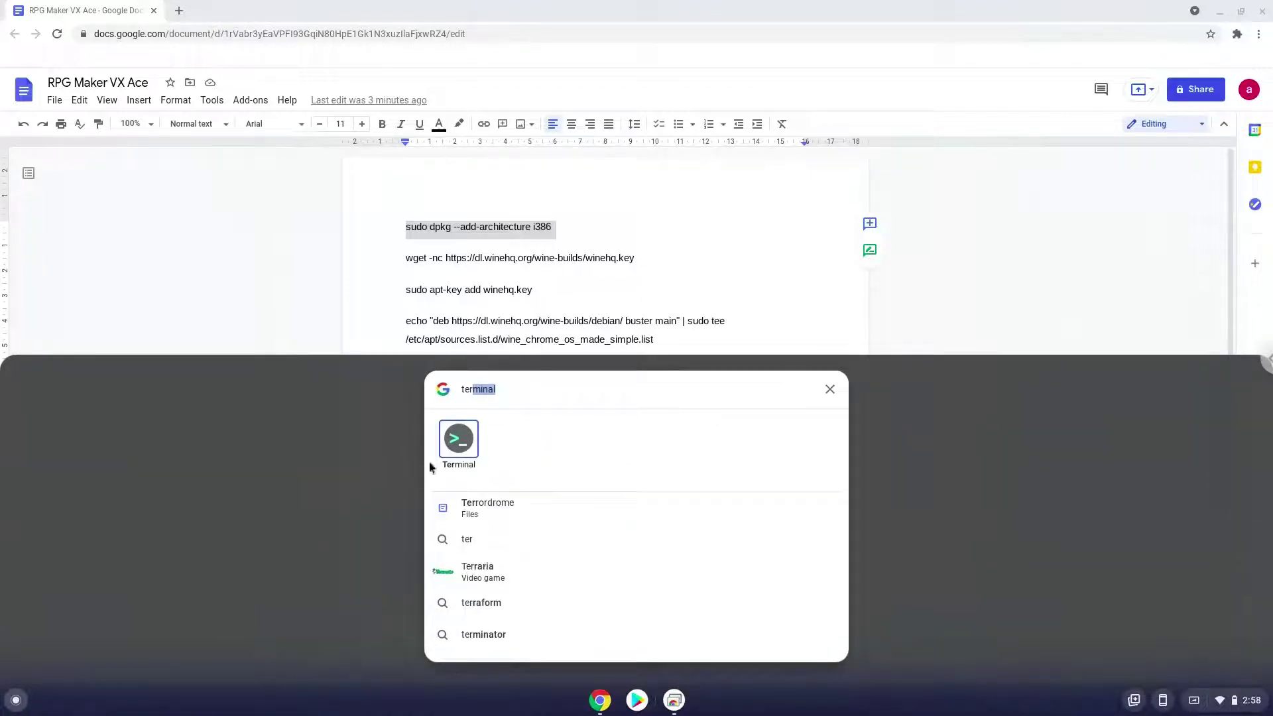
pyautogui.click(459, 444)
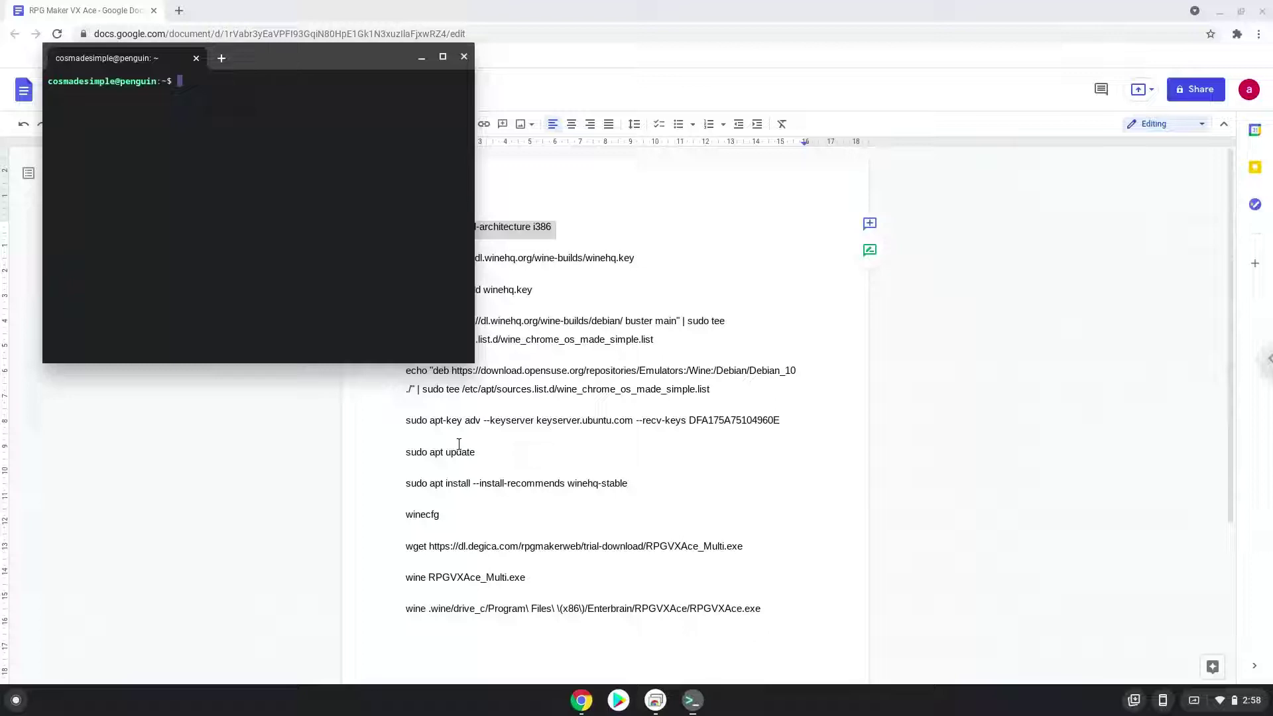
pyautogui.doubleClick(314, 63)
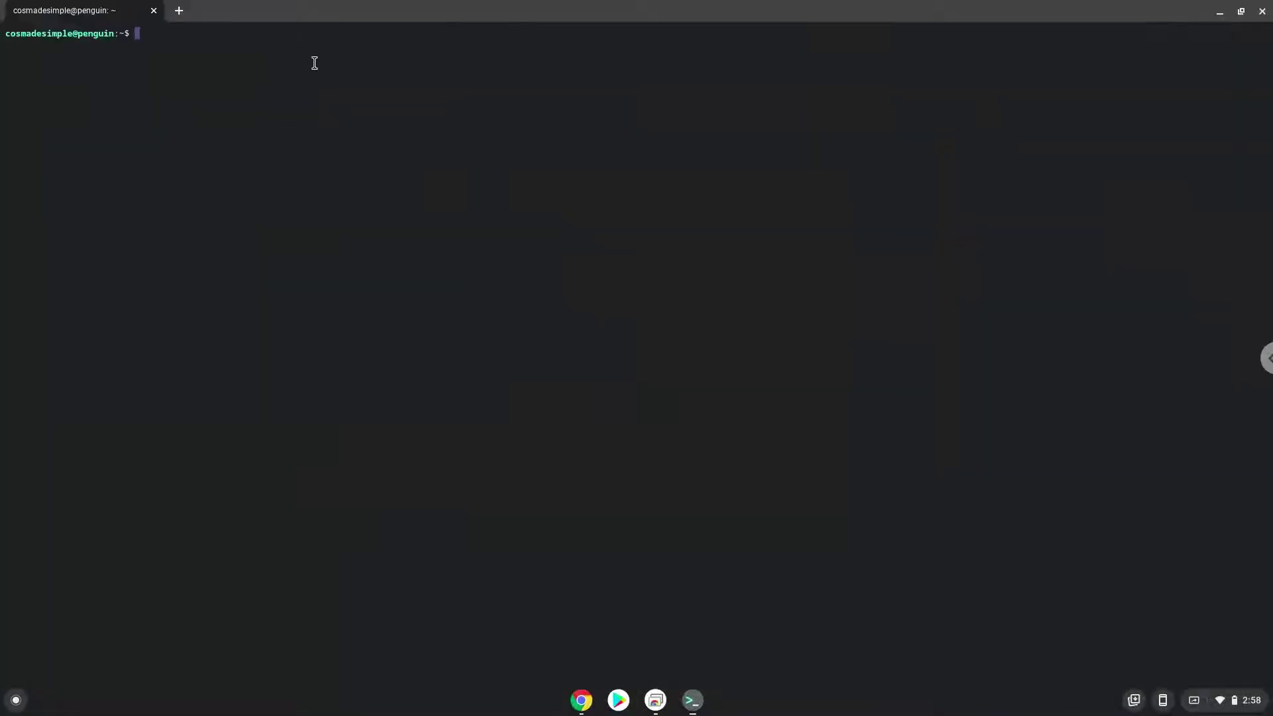
pyautogui.hotkey('ctrl', 'shift', 'v')
pyautogui.press('Return')
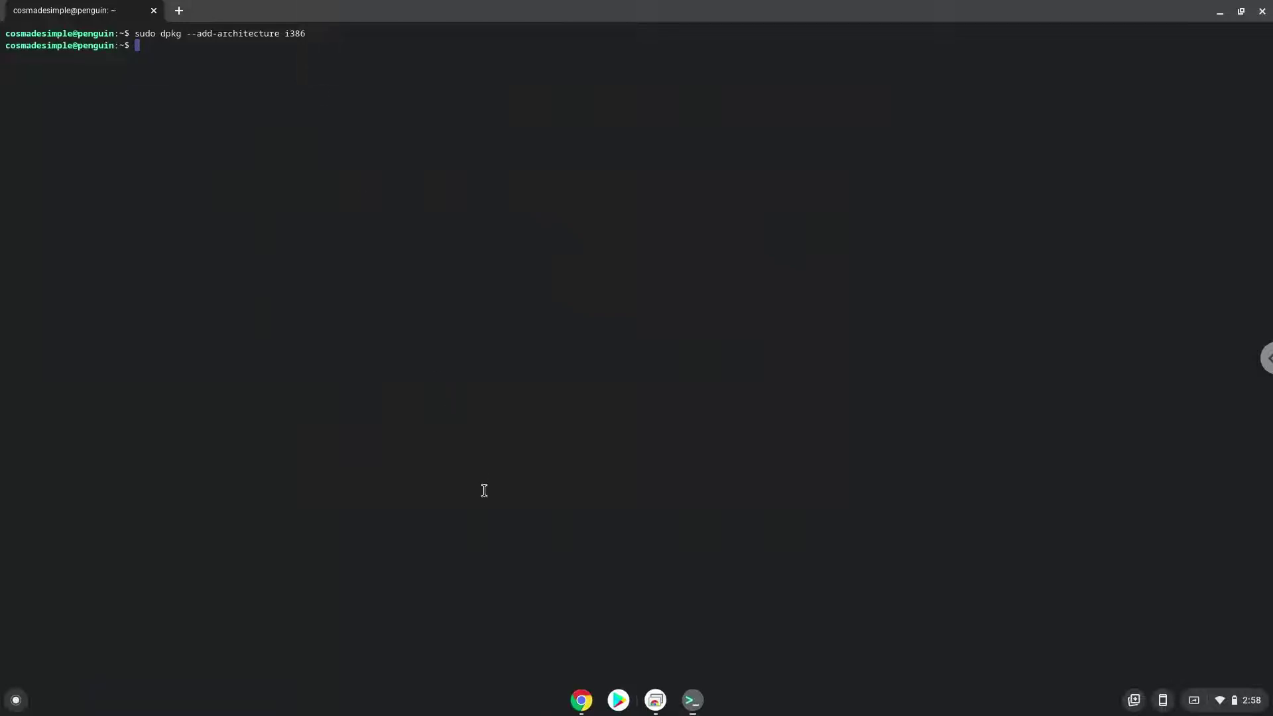
pyautogui.click(580, 701)
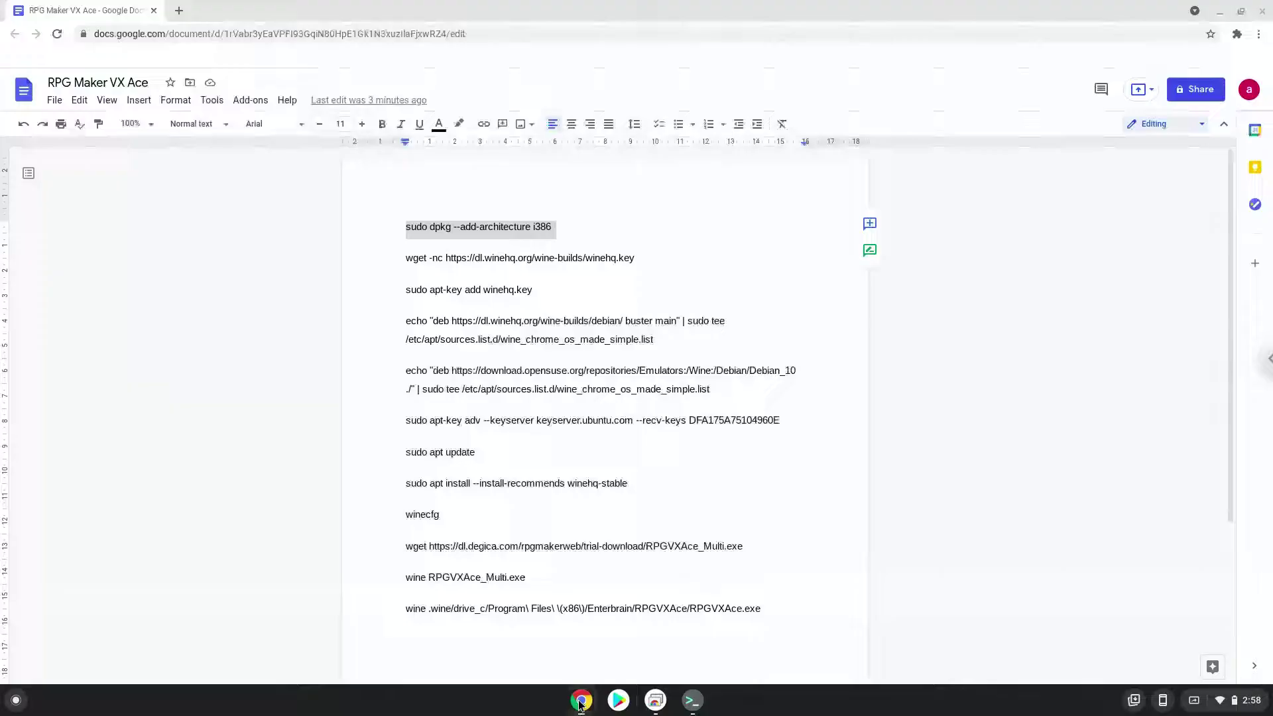
pyautogui.tripleClick(469, 257)
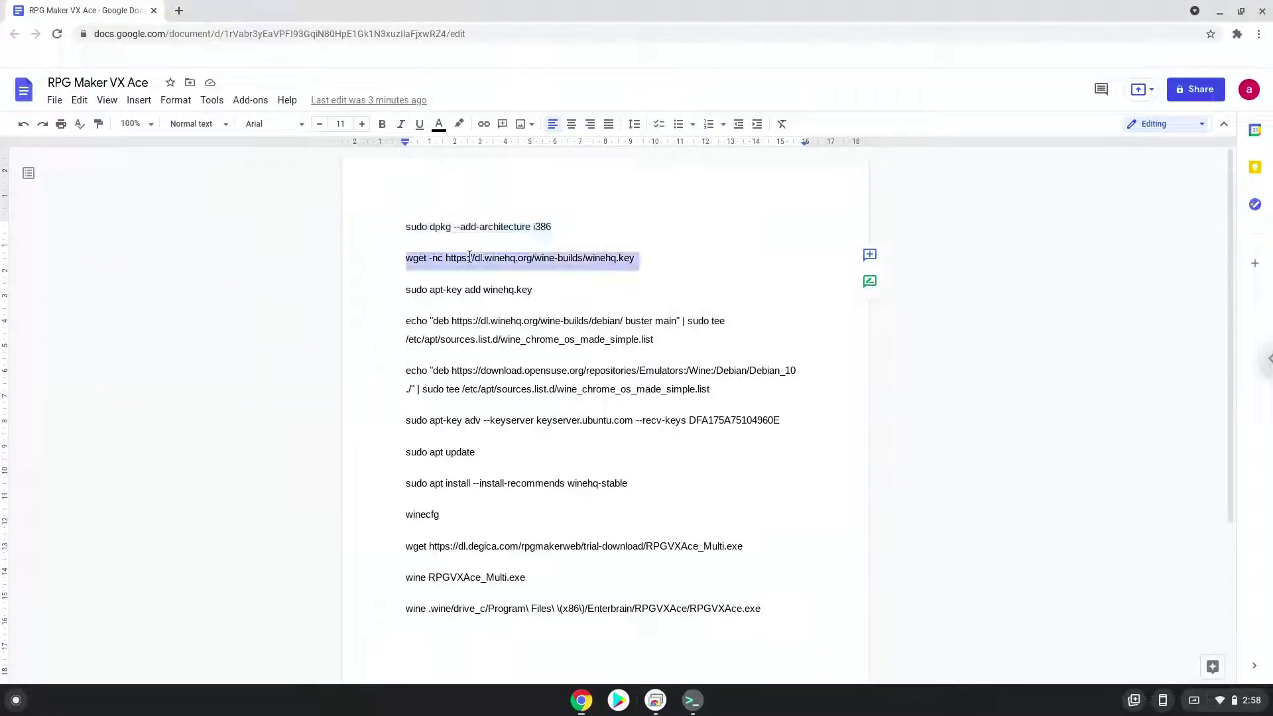
pyautogui.rightClick(470, 257)
pyautogui.click(502, 290)
pyautogui.click(691, 701)
pyautogui.hotkey('ctrl', 'shift', 'v')
pyautogui.press('Return')
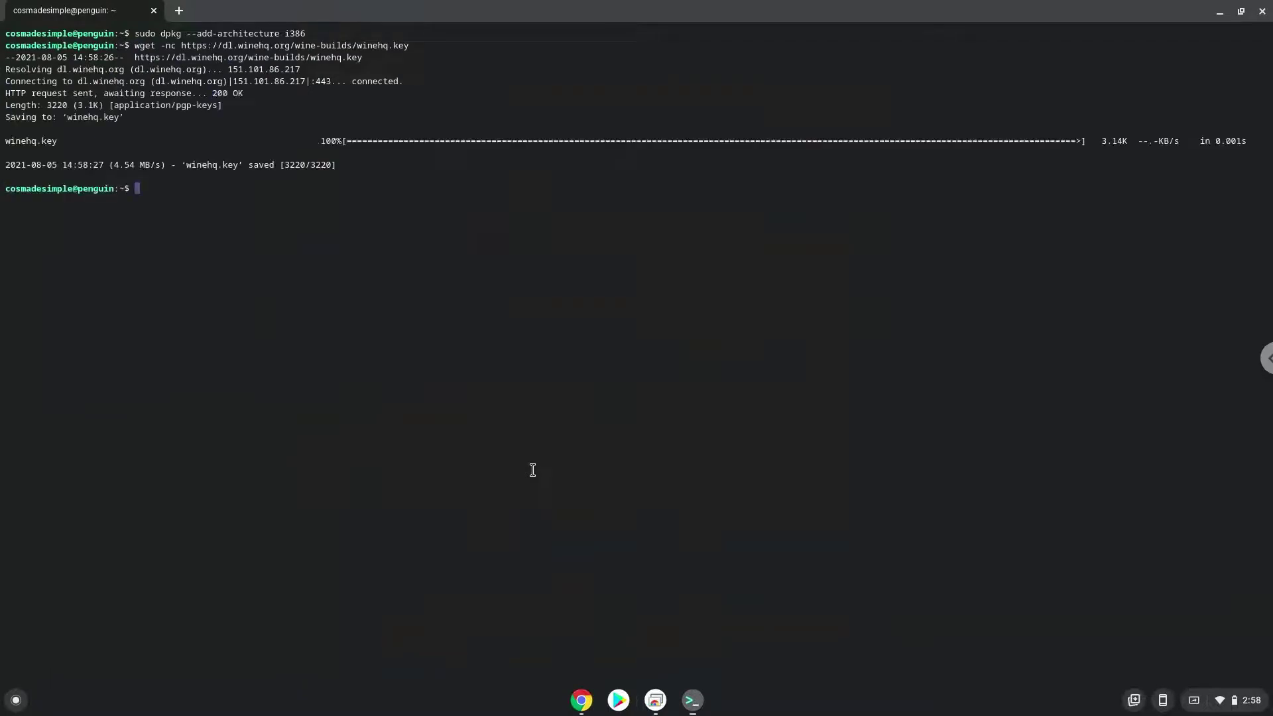
# Copy "sudo apt-key add winehq.key" from the document in Chrome and run it in Terminal.
pyautogui.click(581, 701)
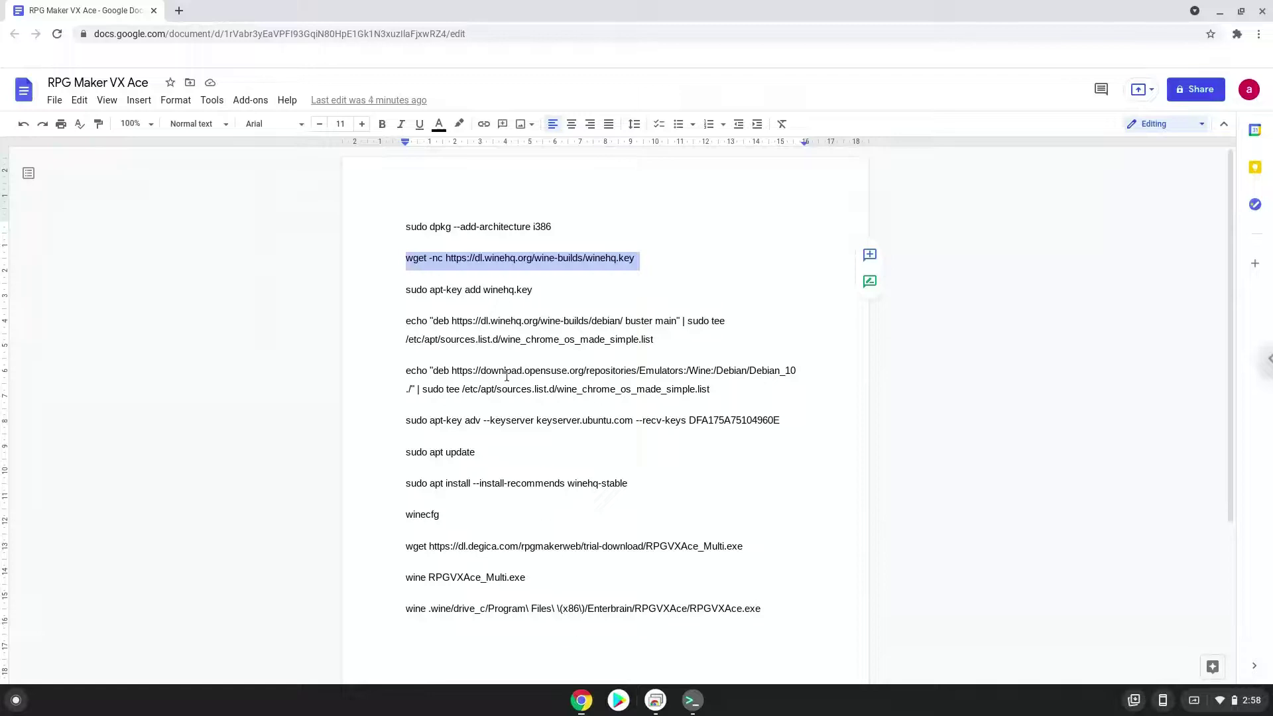
pyautogui.doubleClick(494, 289)
pyautogui.tripleClick(494, 289)
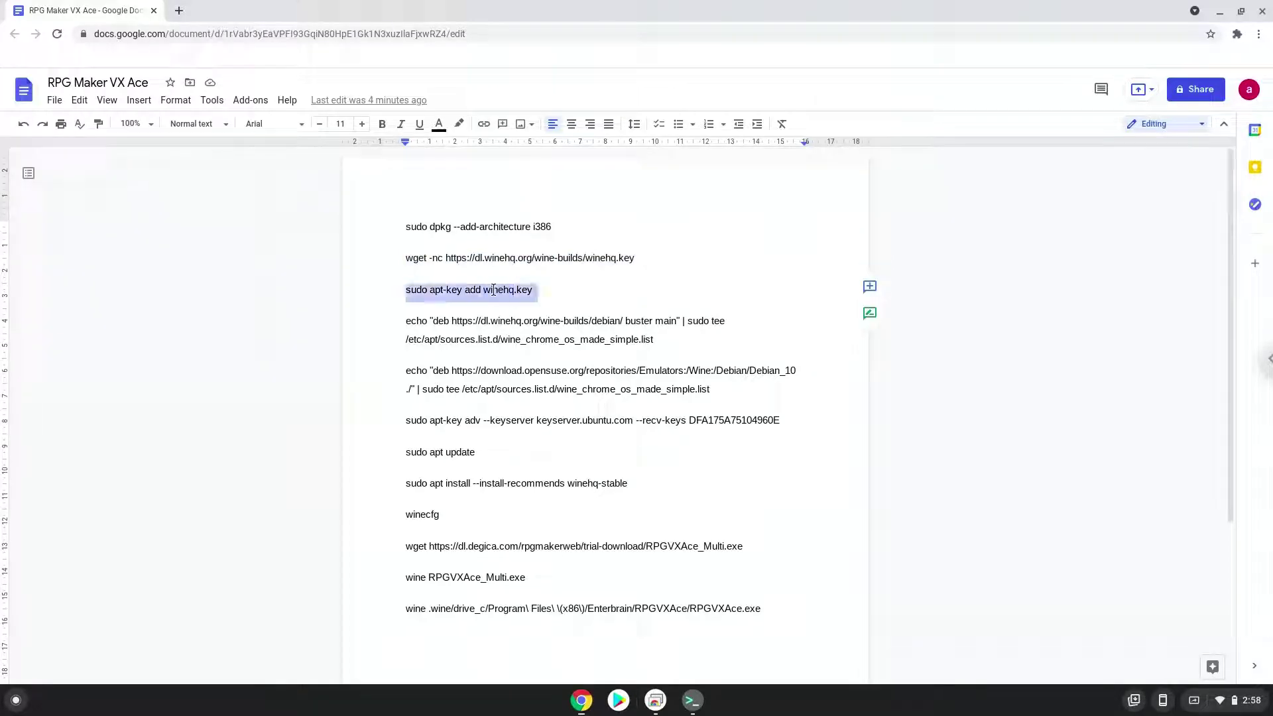
pyautogui.rightClick(492, 289)
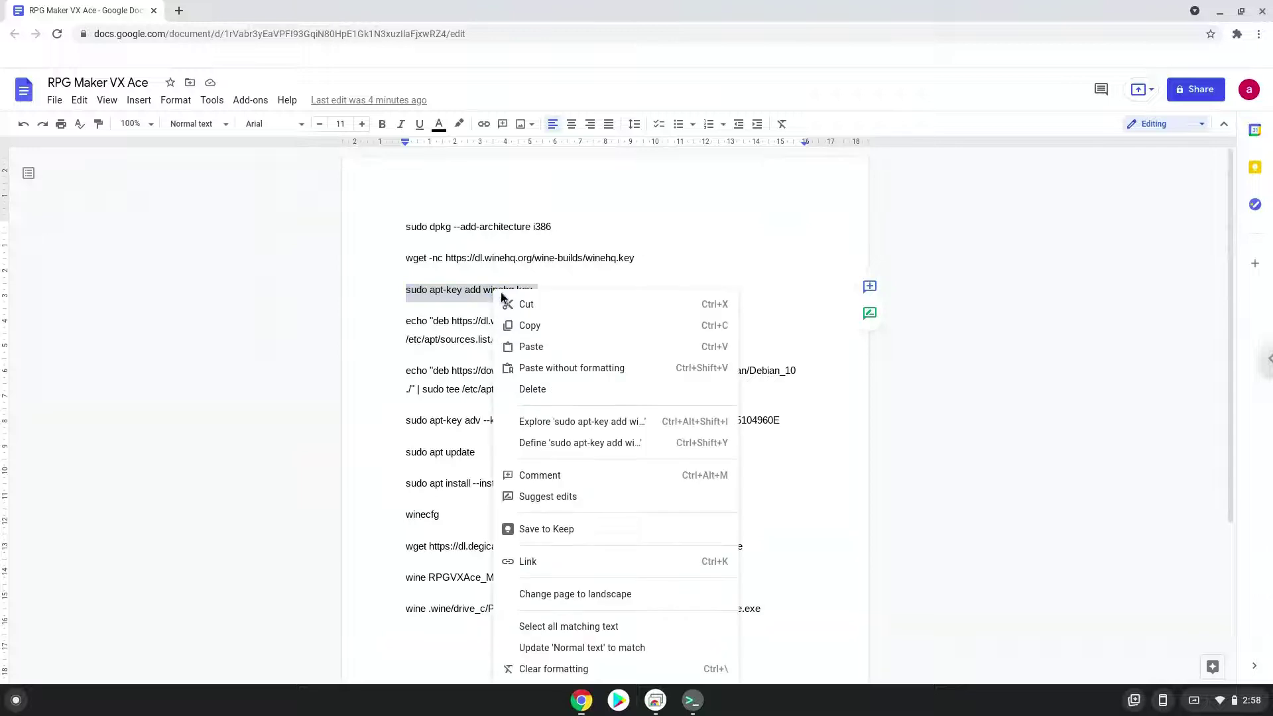
pyautogui.click(530, 326)
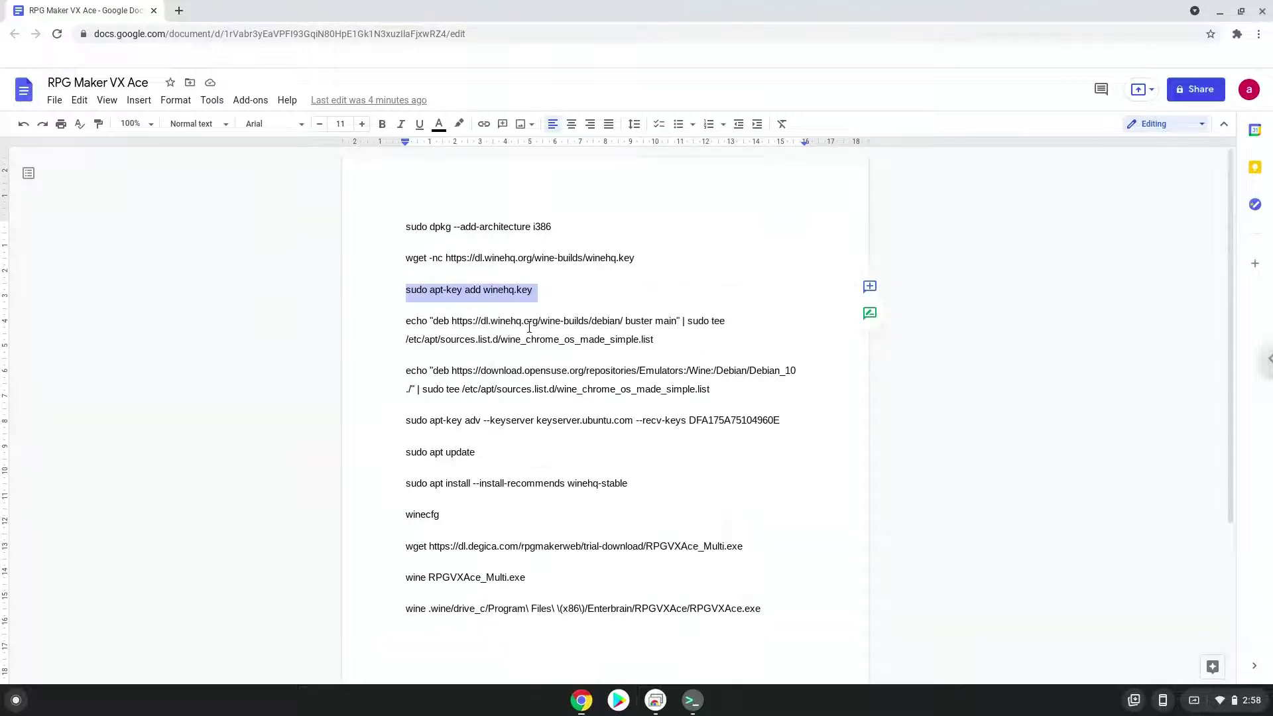
pyautogui.click(693, 700)
pyautogui.hotkey('ctrl', 'shift', 'v')
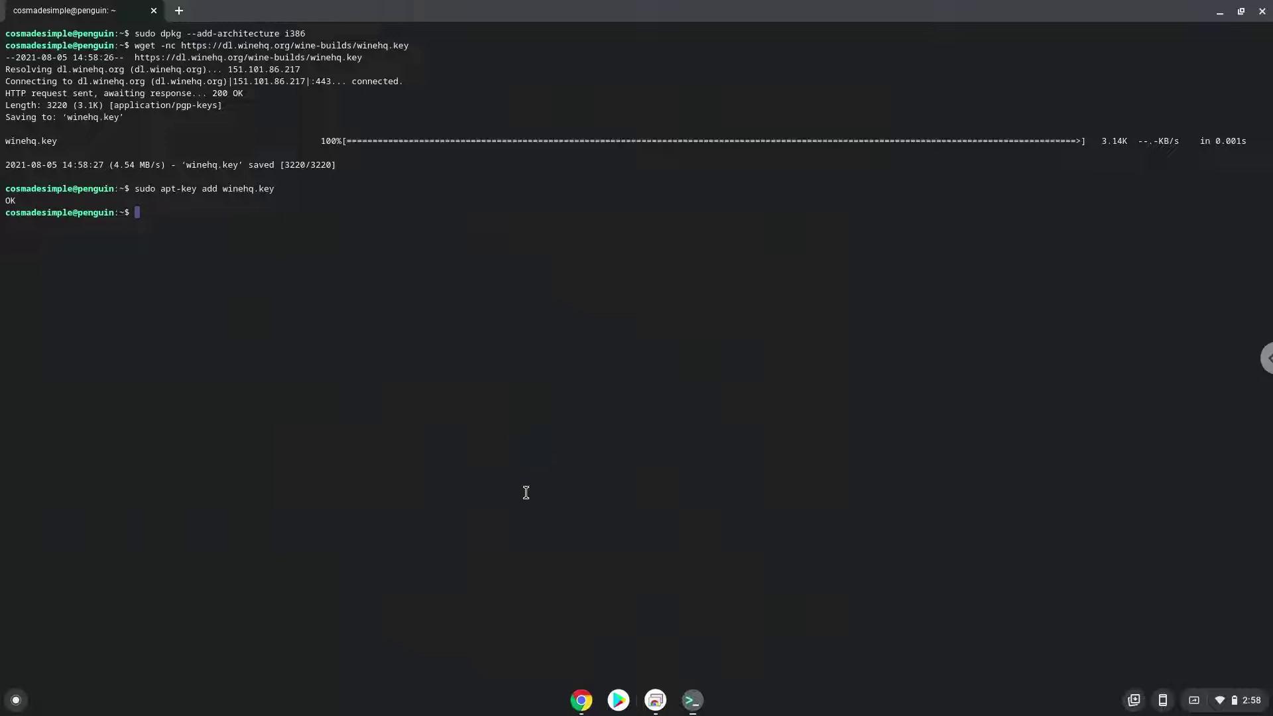
# Copy the echo command for the WineHQ "debian/ buster main" repository from the document in Chrome and run it in Terminal.
pyautogui.click(580, 700)
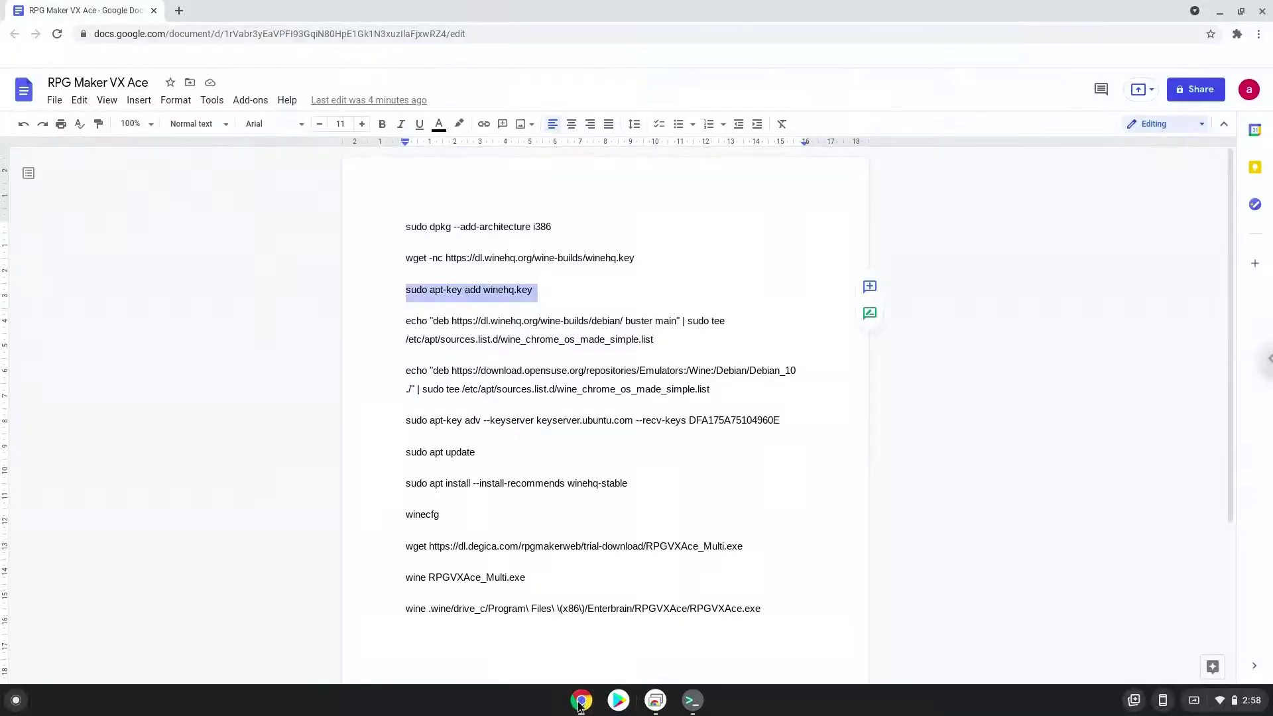
pyautogui.tripleClick(507, 321)
pyautogui.rightClick(508, 323)
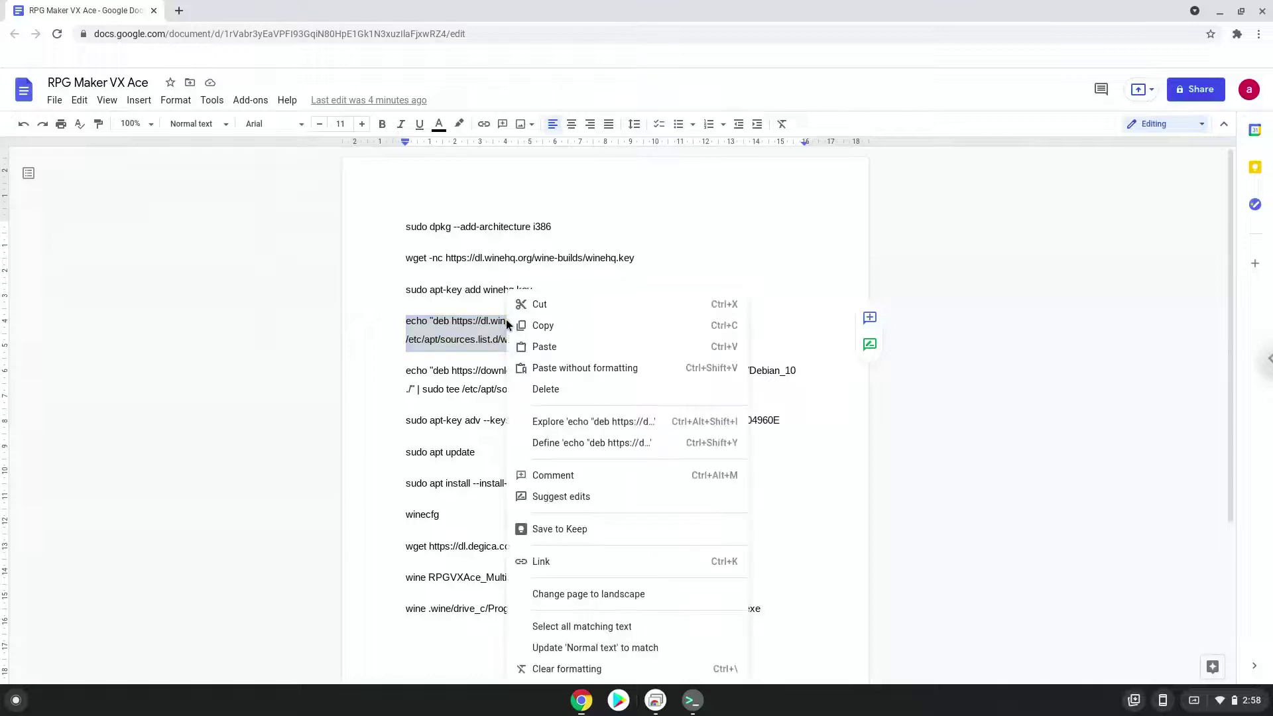
pyautogui.click(542, 326)
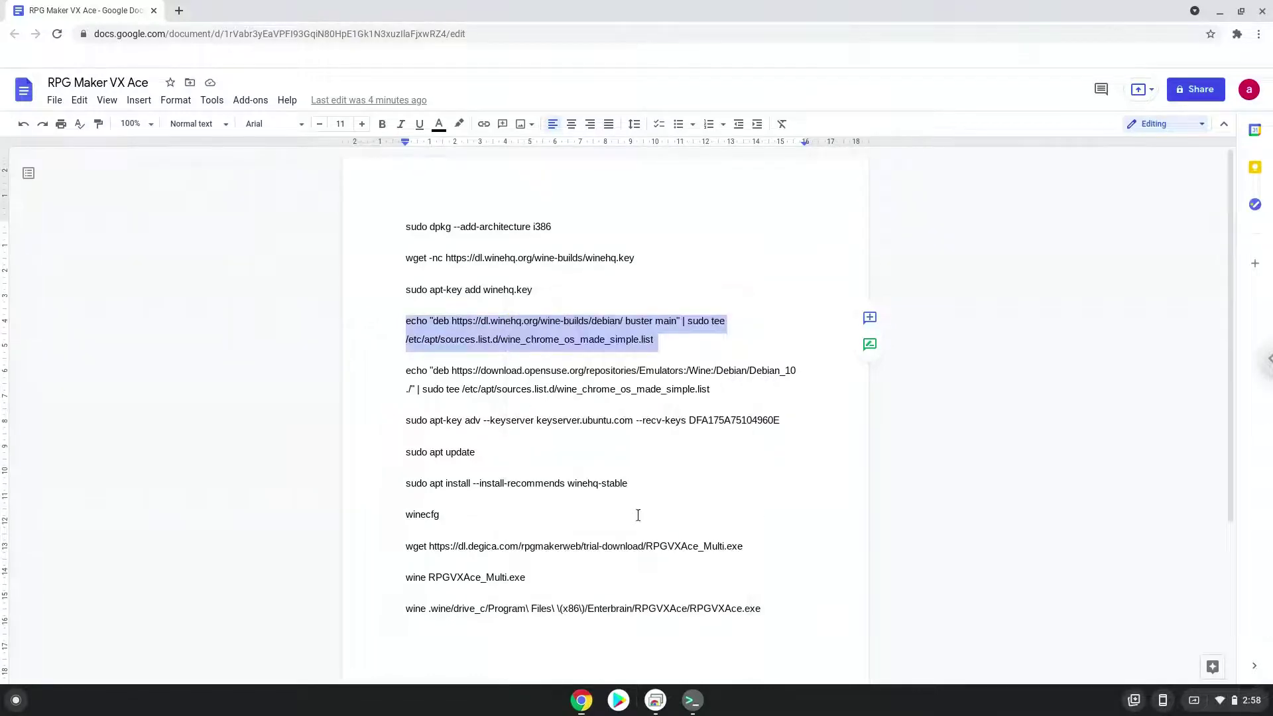
pyautogui.click(692, 701)
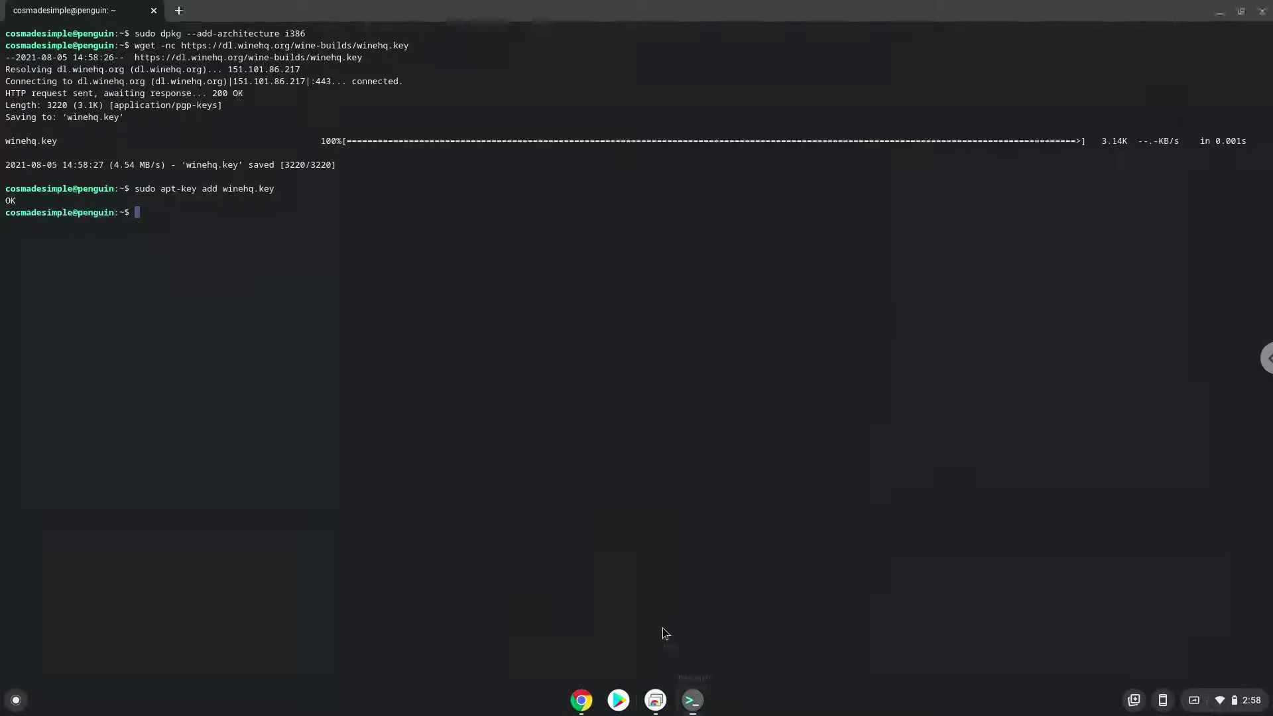
pyautogui.hotkey('ctrl', 'shift', 'v')
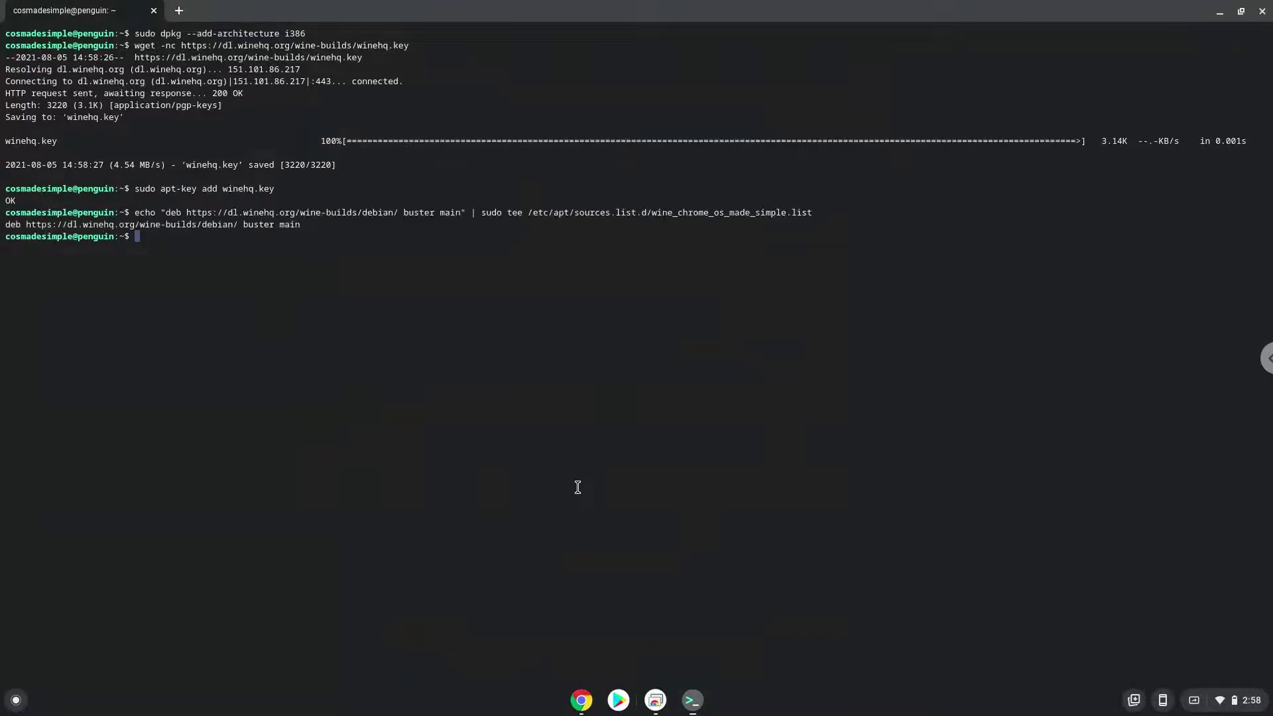
# Copy the echo command for the openSUSE Wine Debian_10 repository from the document in Chrome and run it in Terminal.
pyautogui.click(579, 701)
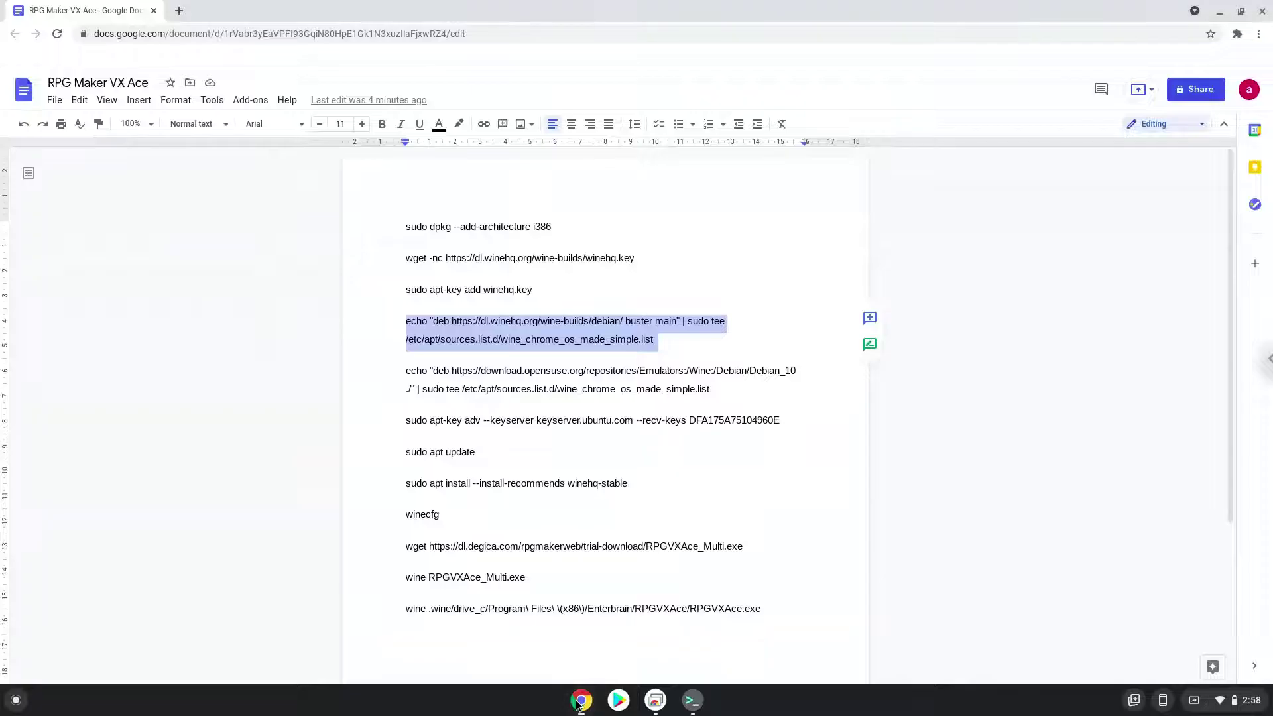
pyautogui.tripleClick(569, 373)
pyautogui.rightClick(568, 373)
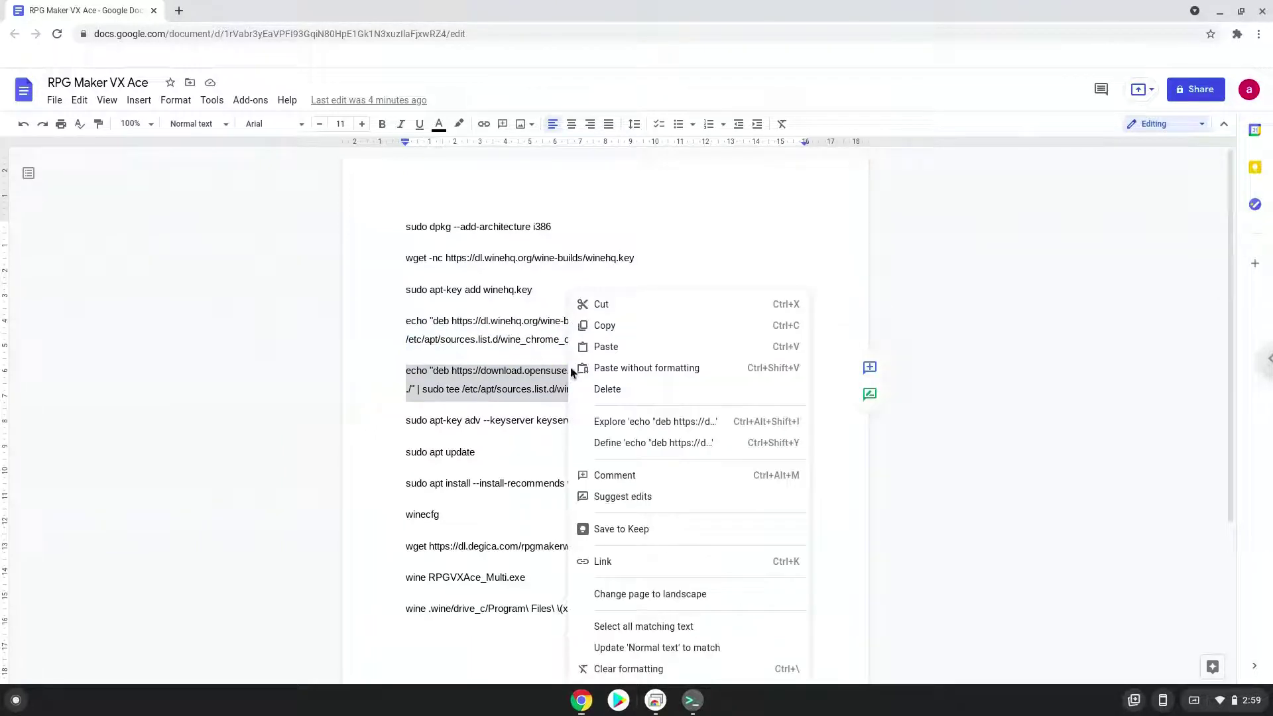
pyautogui.click(606, 325)
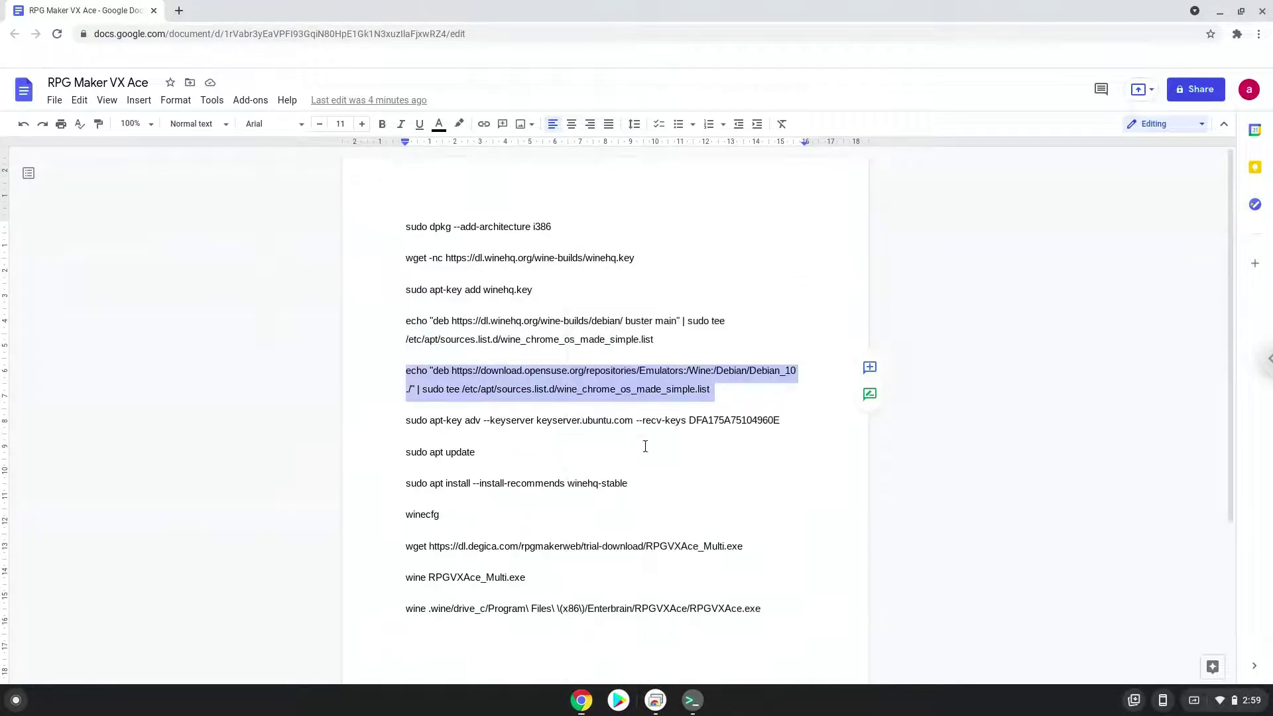
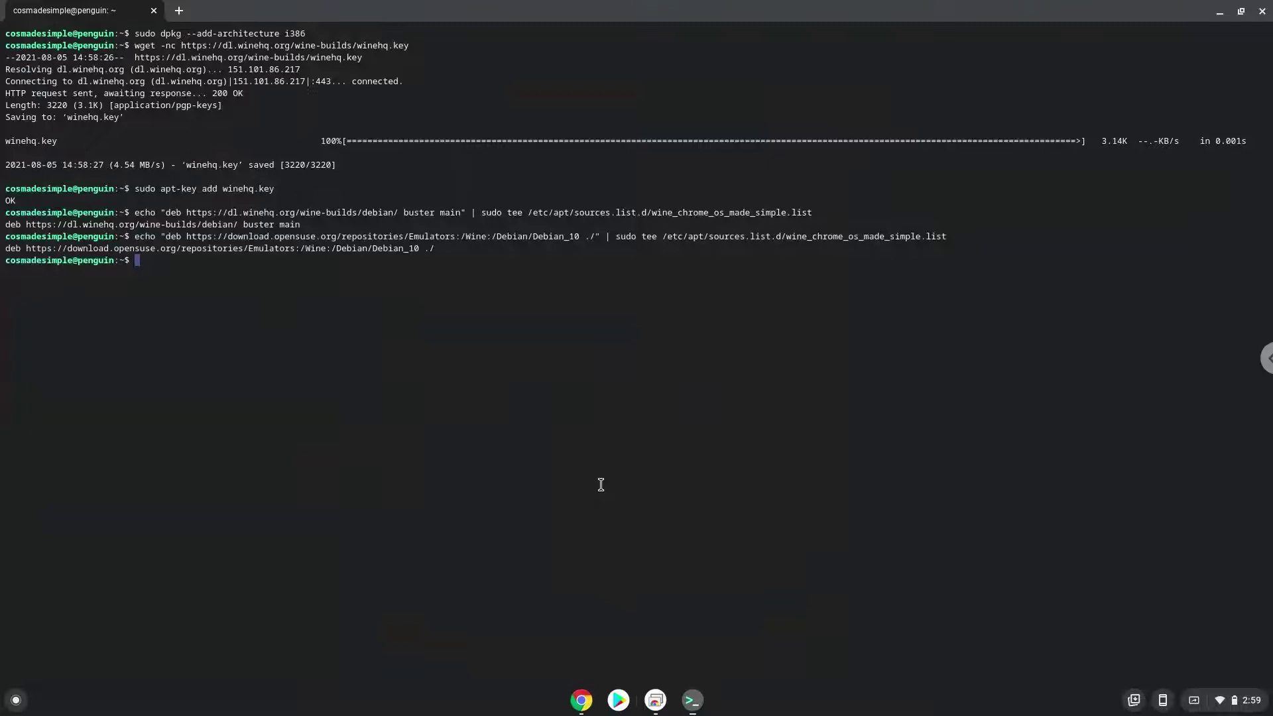
# Copy "sudo apt-key adv --keyserver keyserver.ubuntu.com --recv-keys DFA175A75104960E" from the document in Chrome and run it in Terminal.
pyautogui.click(581, 701)
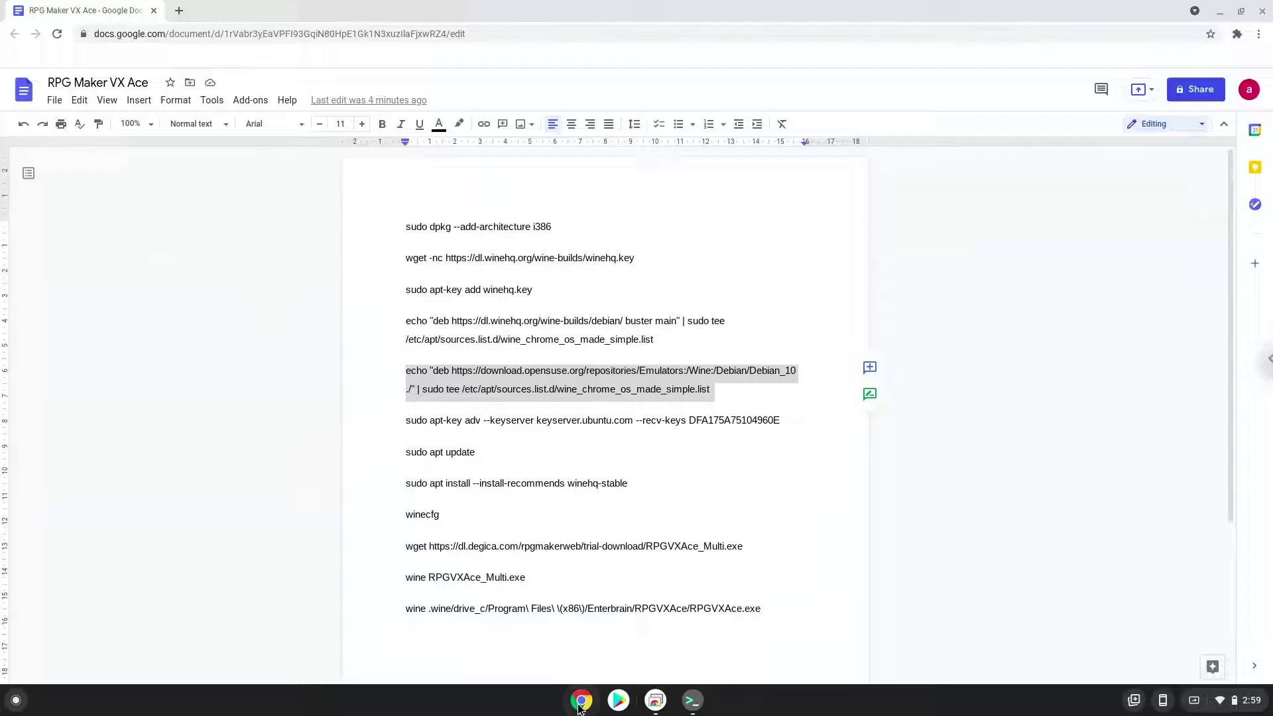
pyautogui.tripleClick(563, 423)
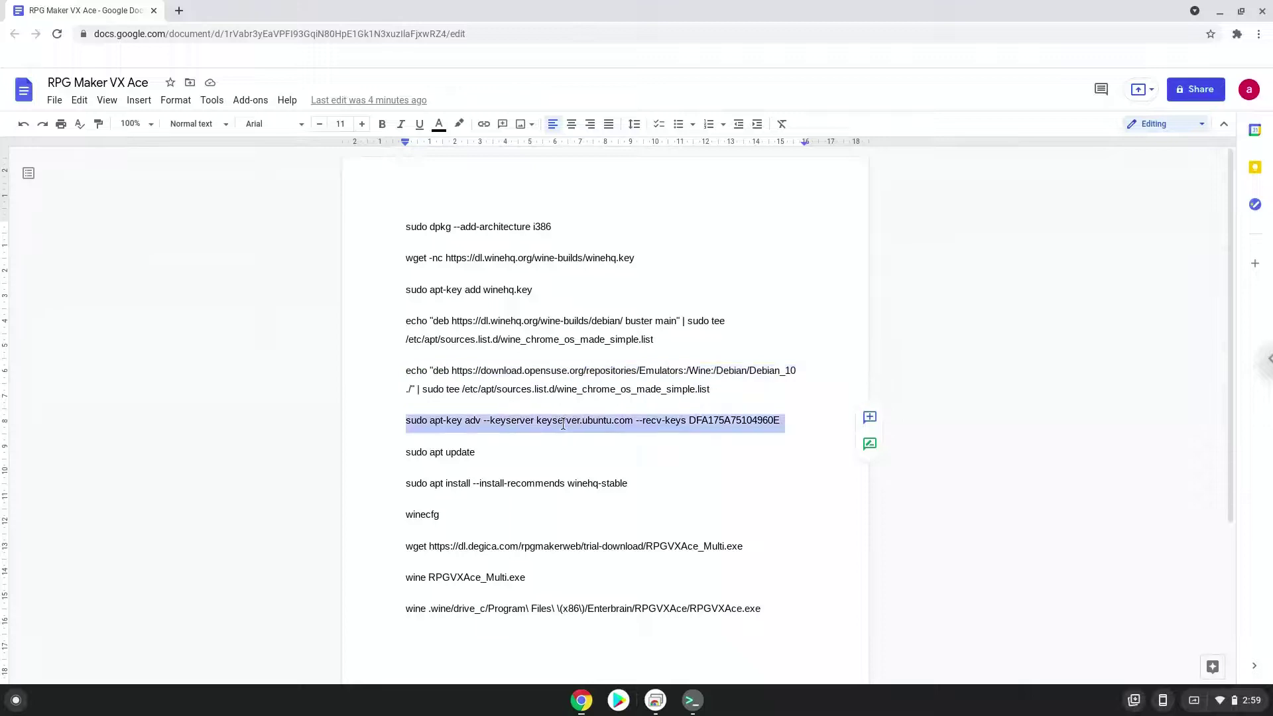
pyautogui.rightClick(563, 424)
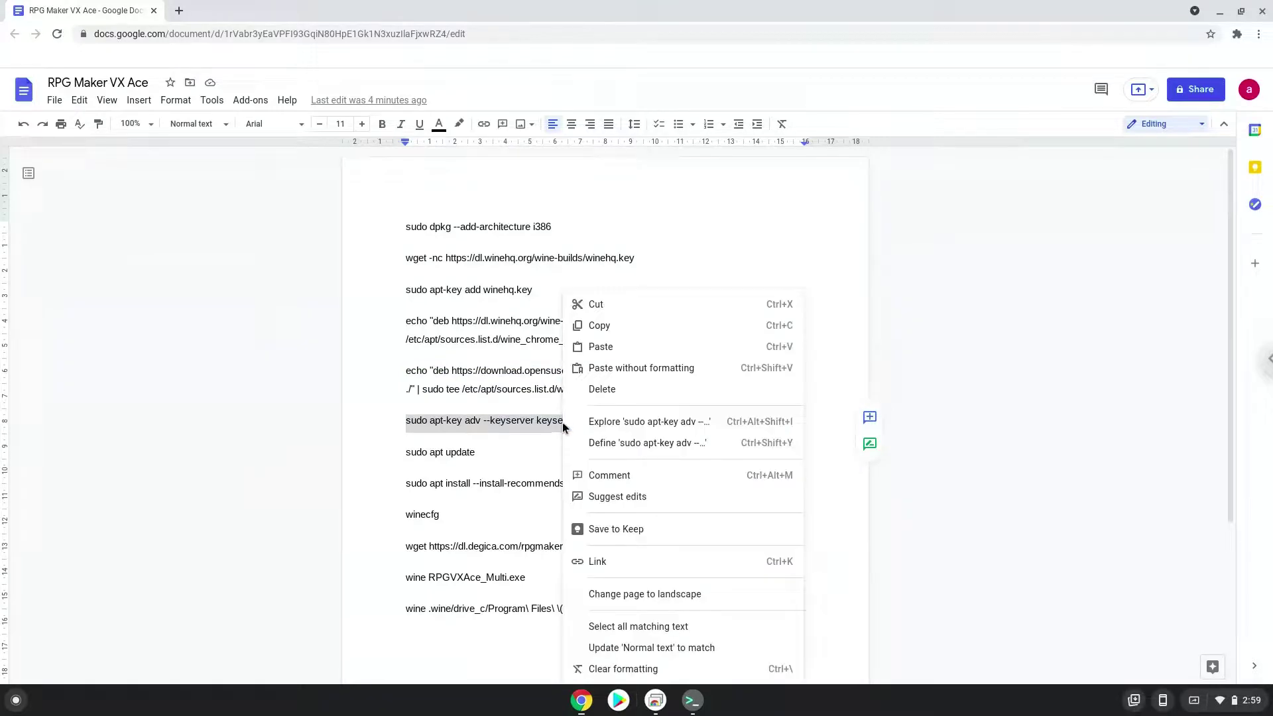
pyautogui.click(608, 326)
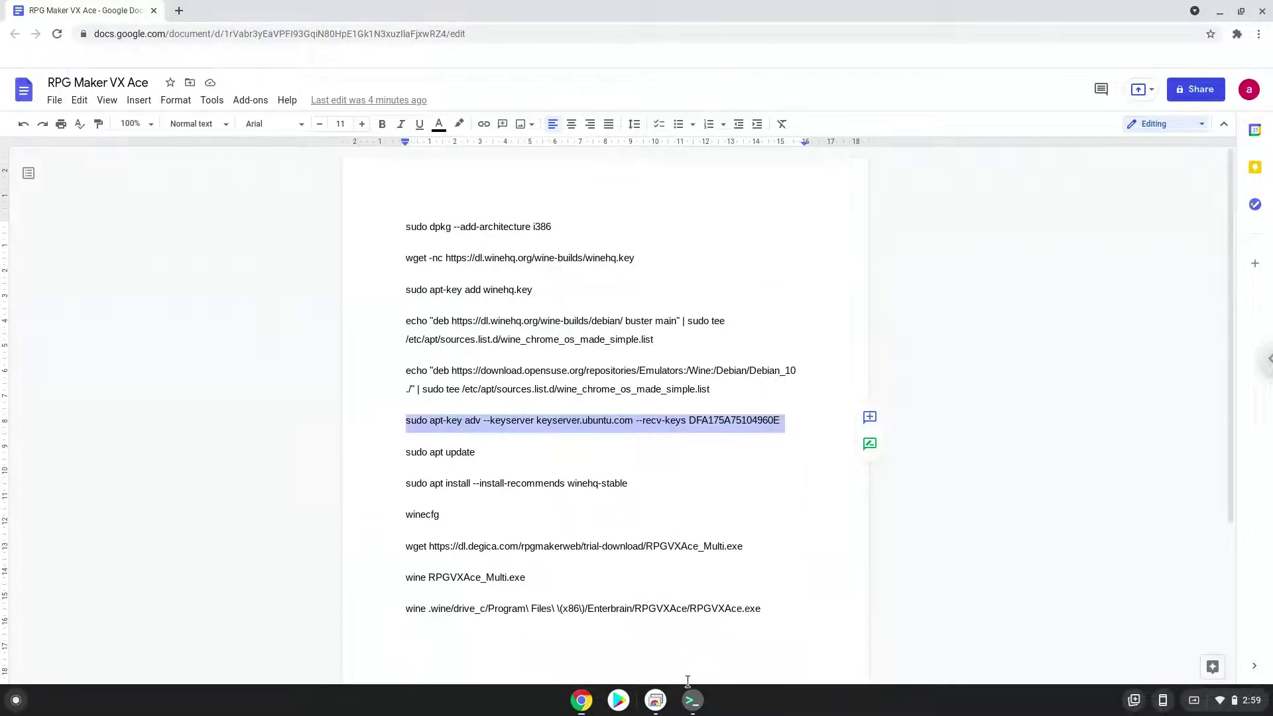
pyautogui.click(693, 700)
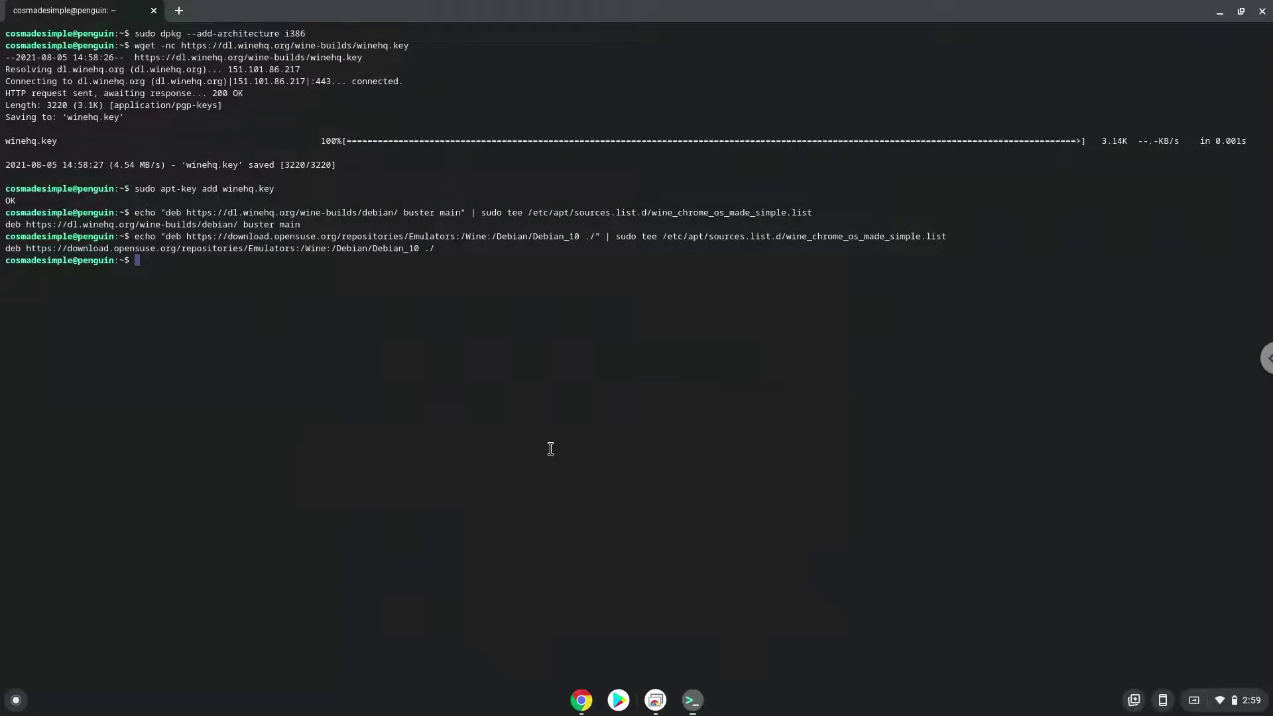
pyautogui.hotkey('ctrl', 'shift', 'v')
pyautogui.press('Return')
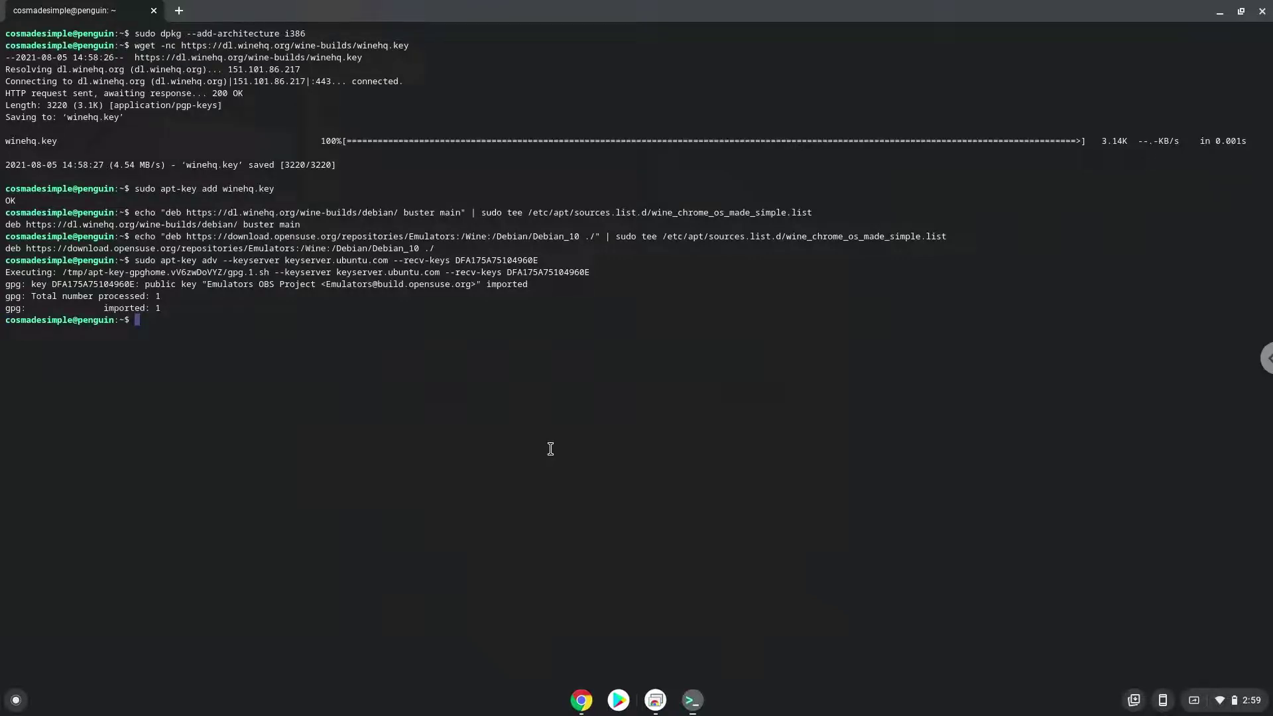
# Copy "sudo apt update" from the document in Chrome and run it in Terminal.
pyautogui.click(581, 701)
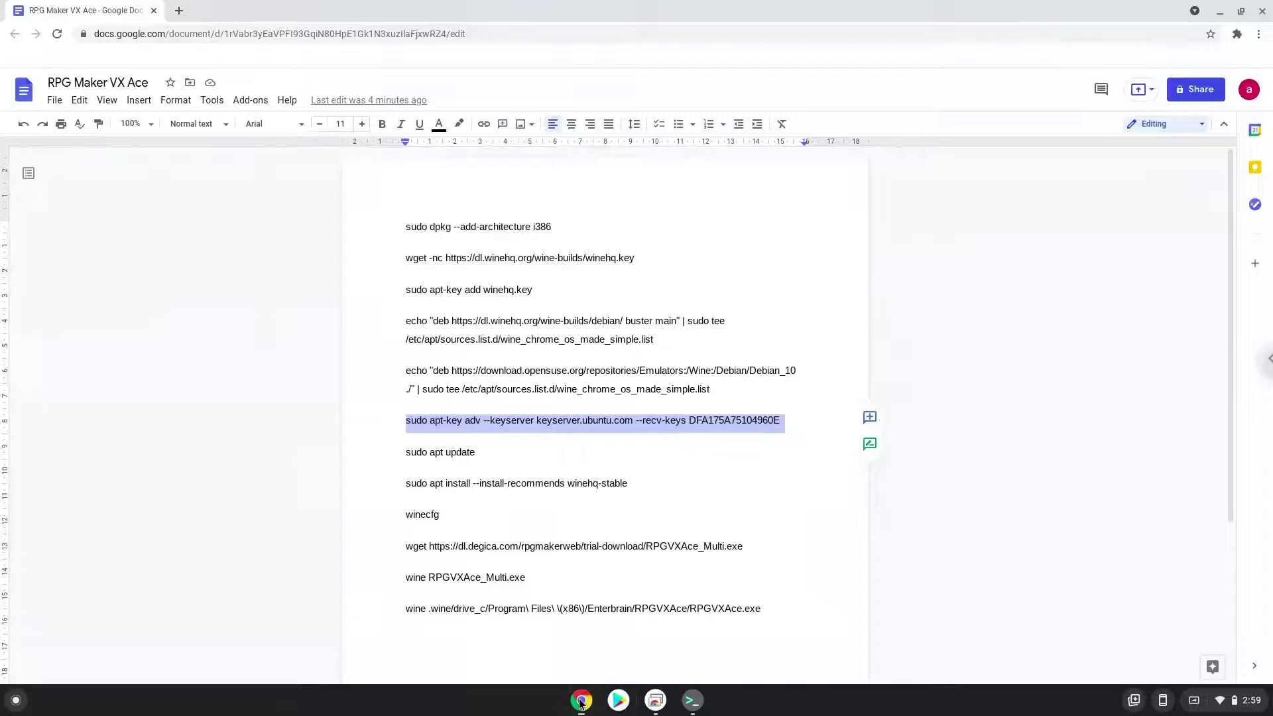
pyautogui.tripleClick(451, 452)
pyautogui.rightClick(451, 453)
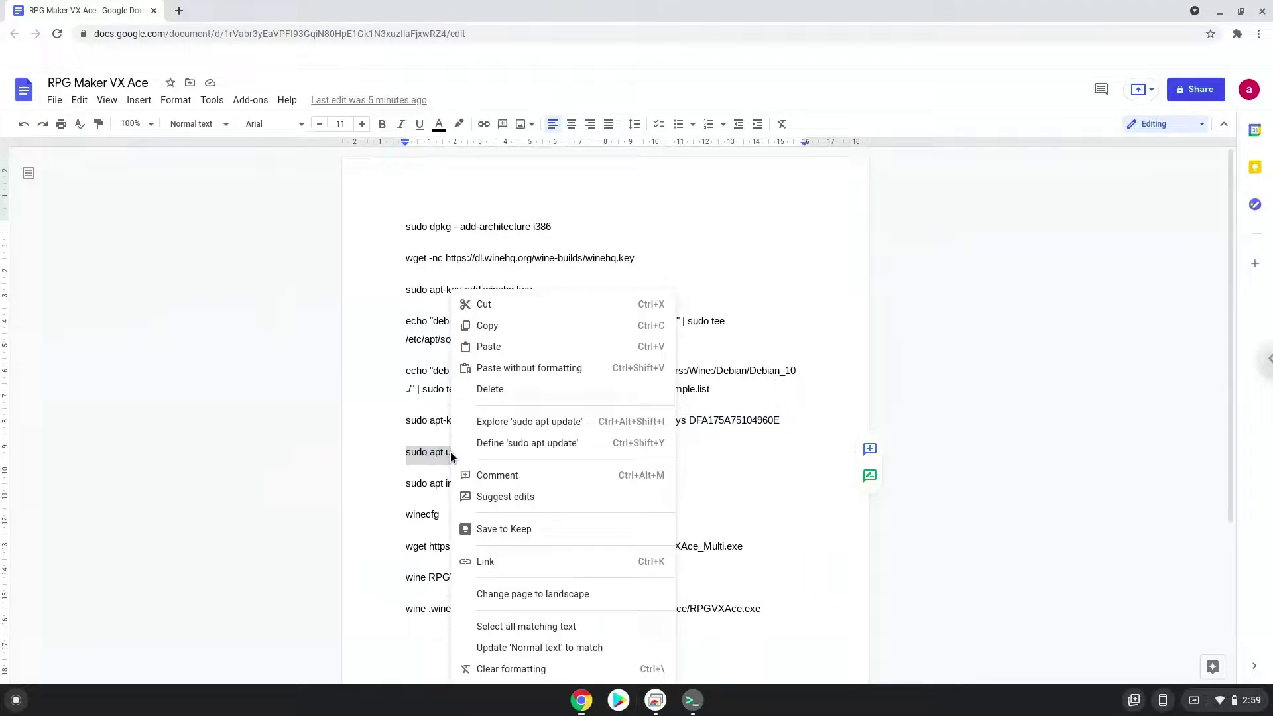
pyautogui.click(491, 327)
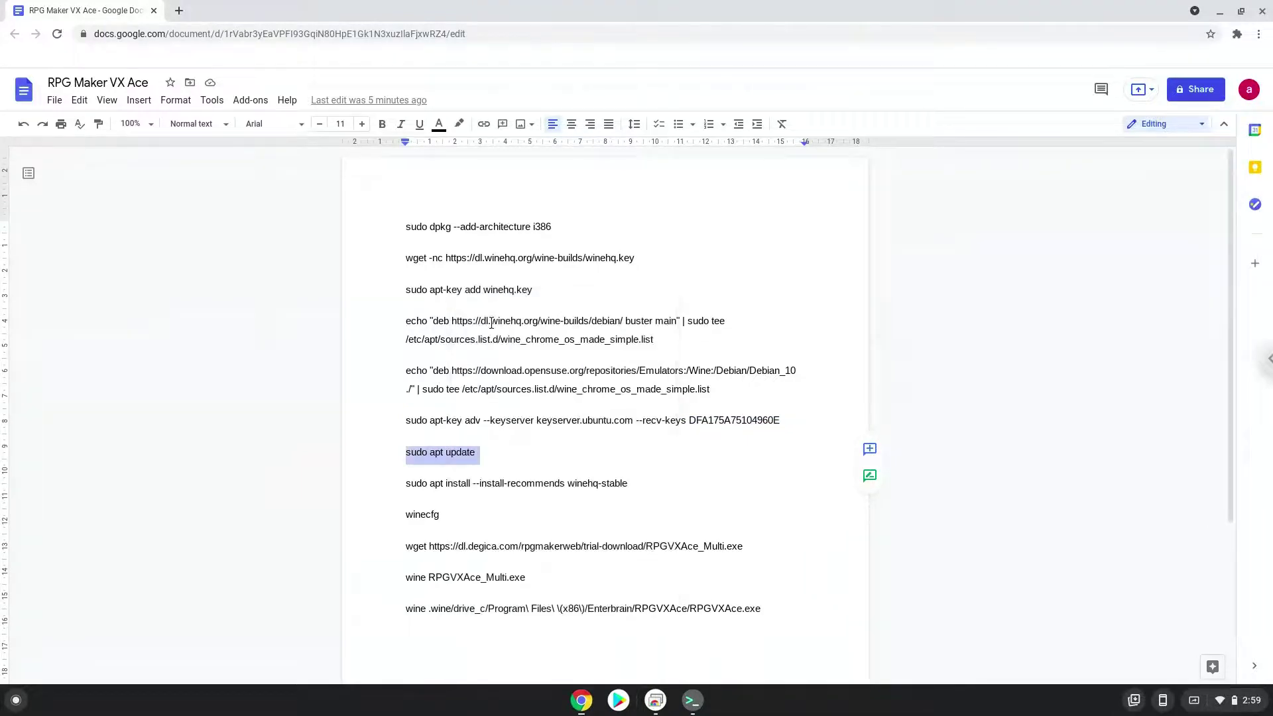
pyautogui.click(690, 701)
pyautogui.hotkey('ctrl', 'shift', 'v')
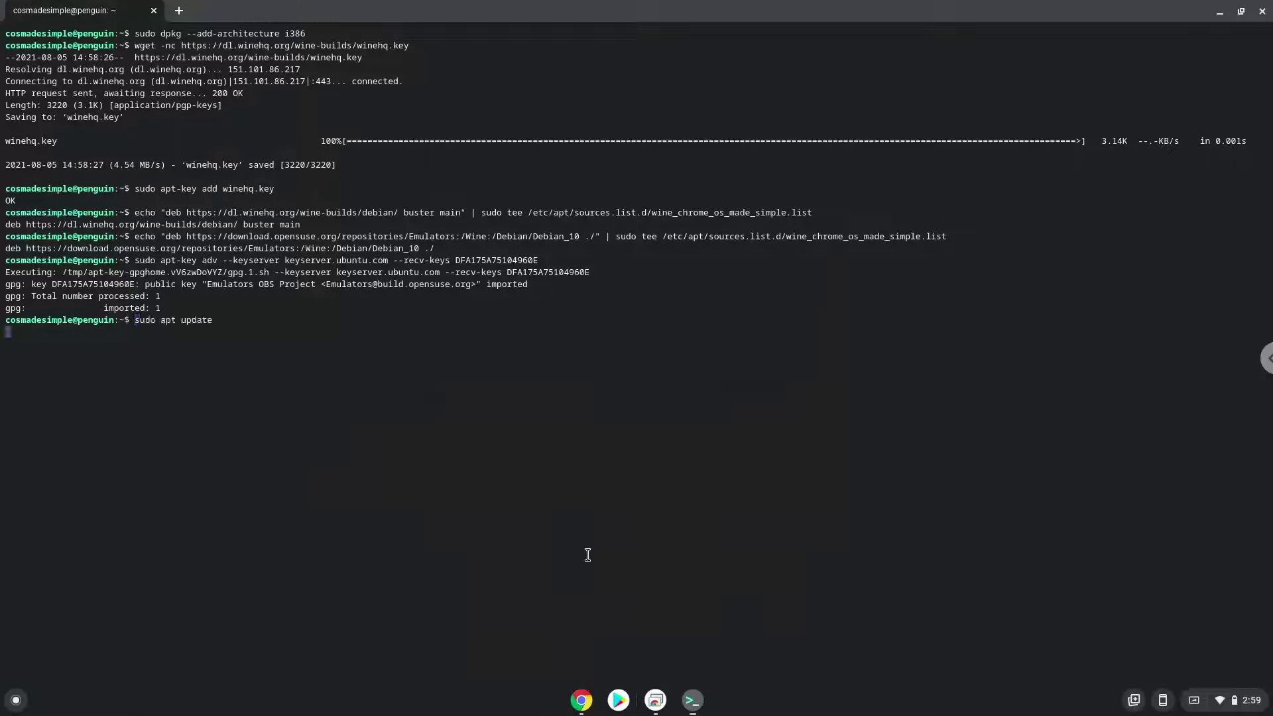
pyautogui.press('Return')
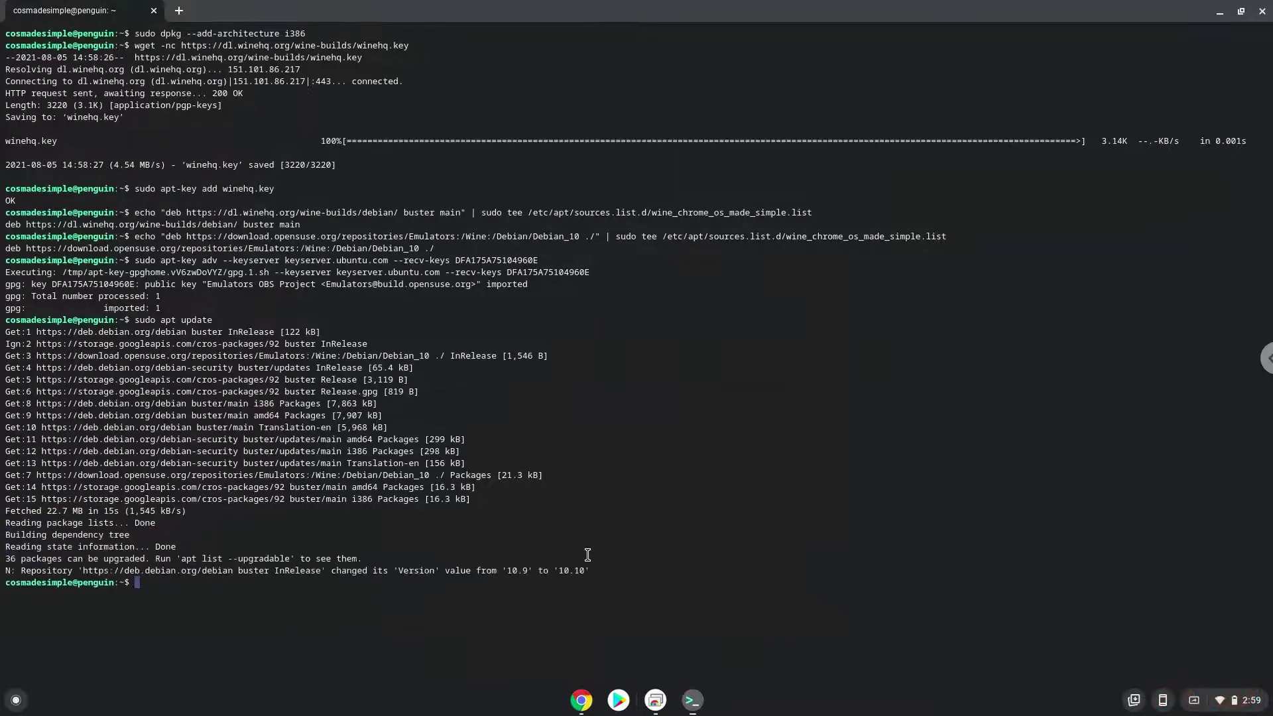
# Copy "sudo apt install --install-recommends winehq-stable" from the document in Chrome, run it in Terminal and accept the installation.
pyautogui.click(581, 701)
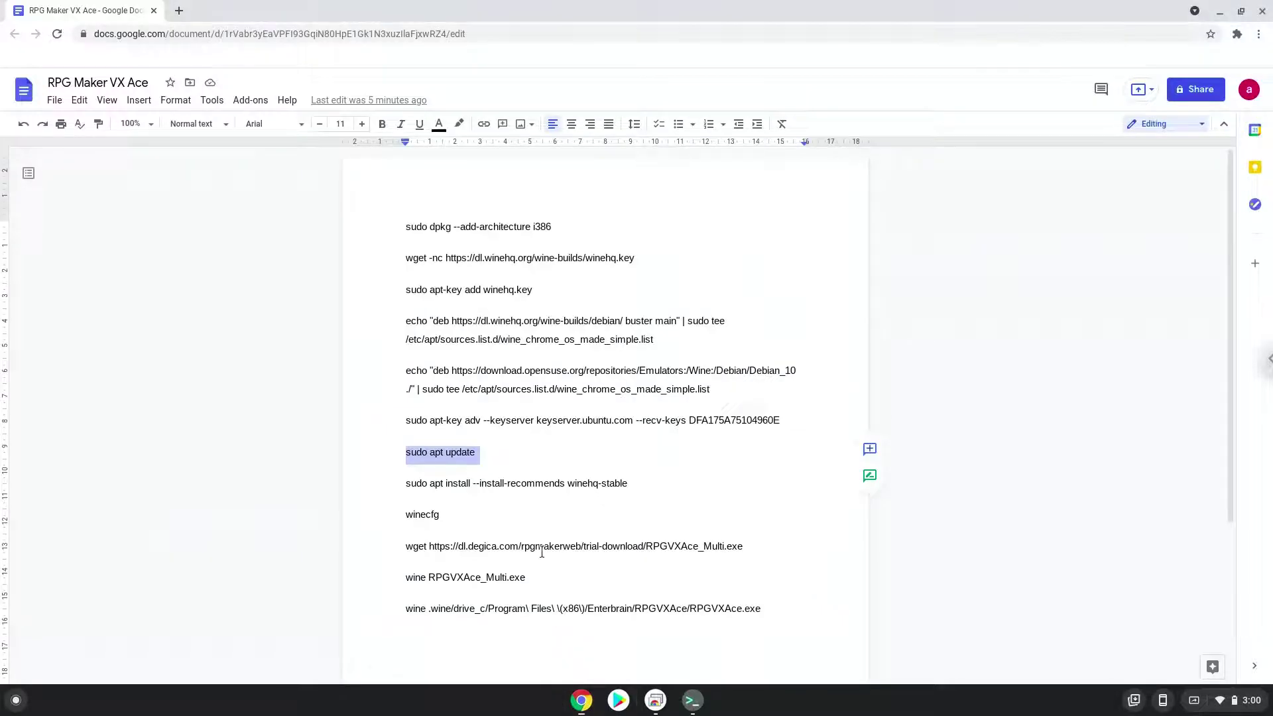
pyautogui.tripleClick(524, 485)
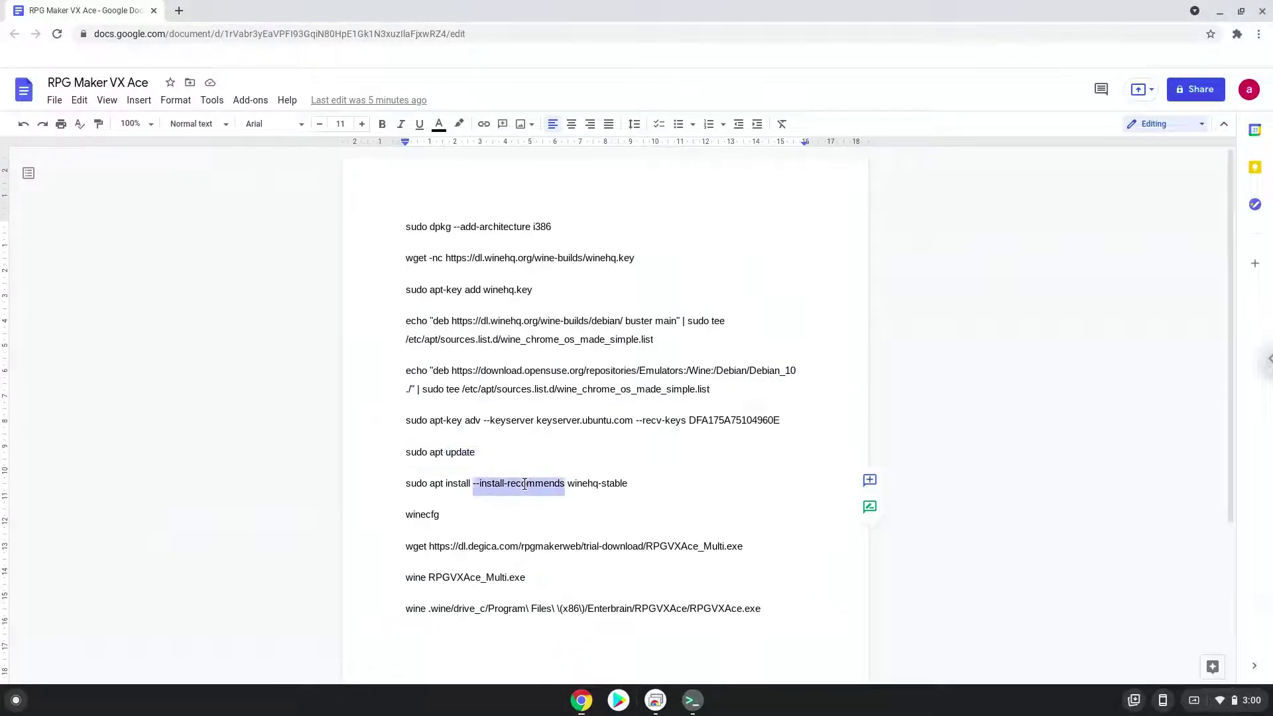
pyautogui.rightClick(525, 484)
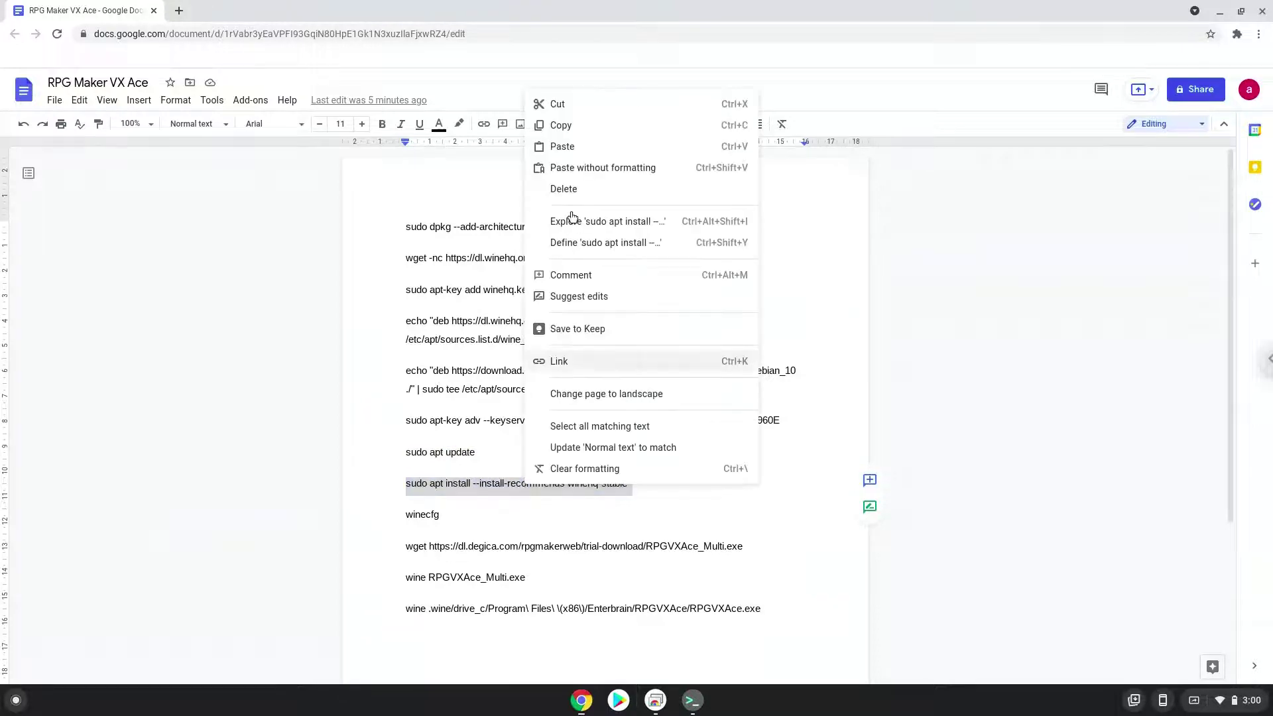
pyautogui.click(574, 130)
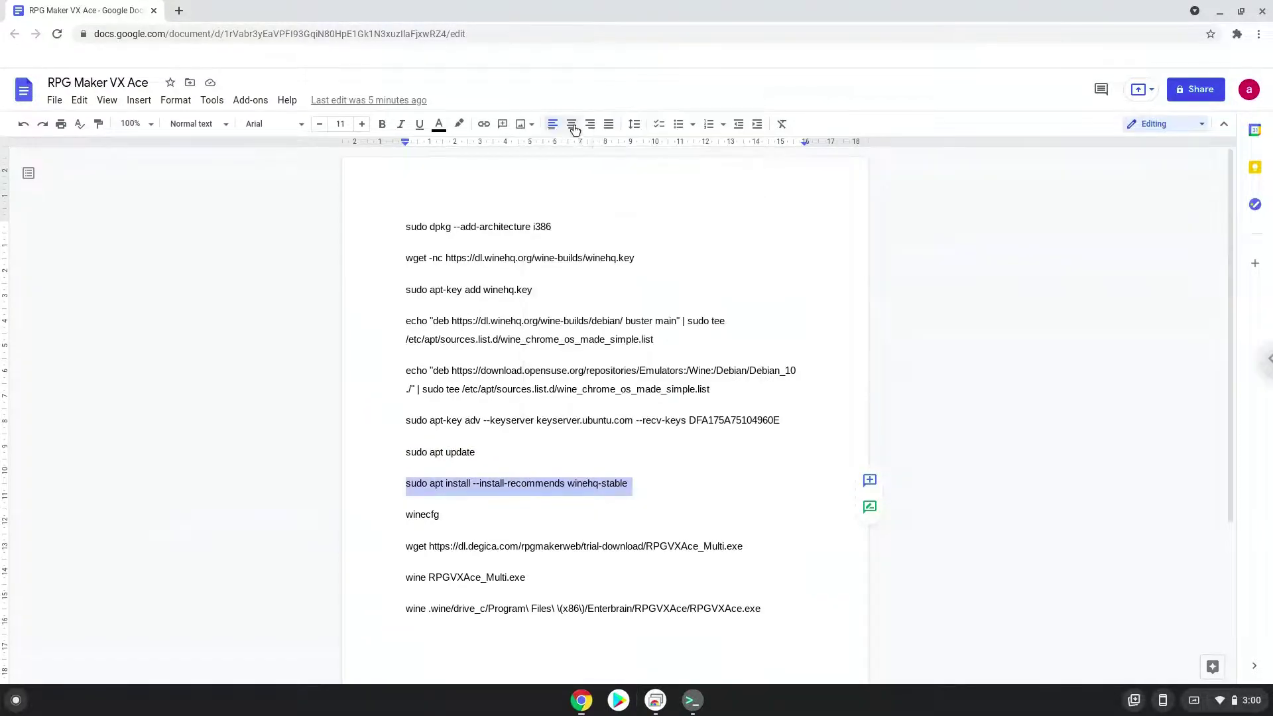
pyautogui.click(692, 700)
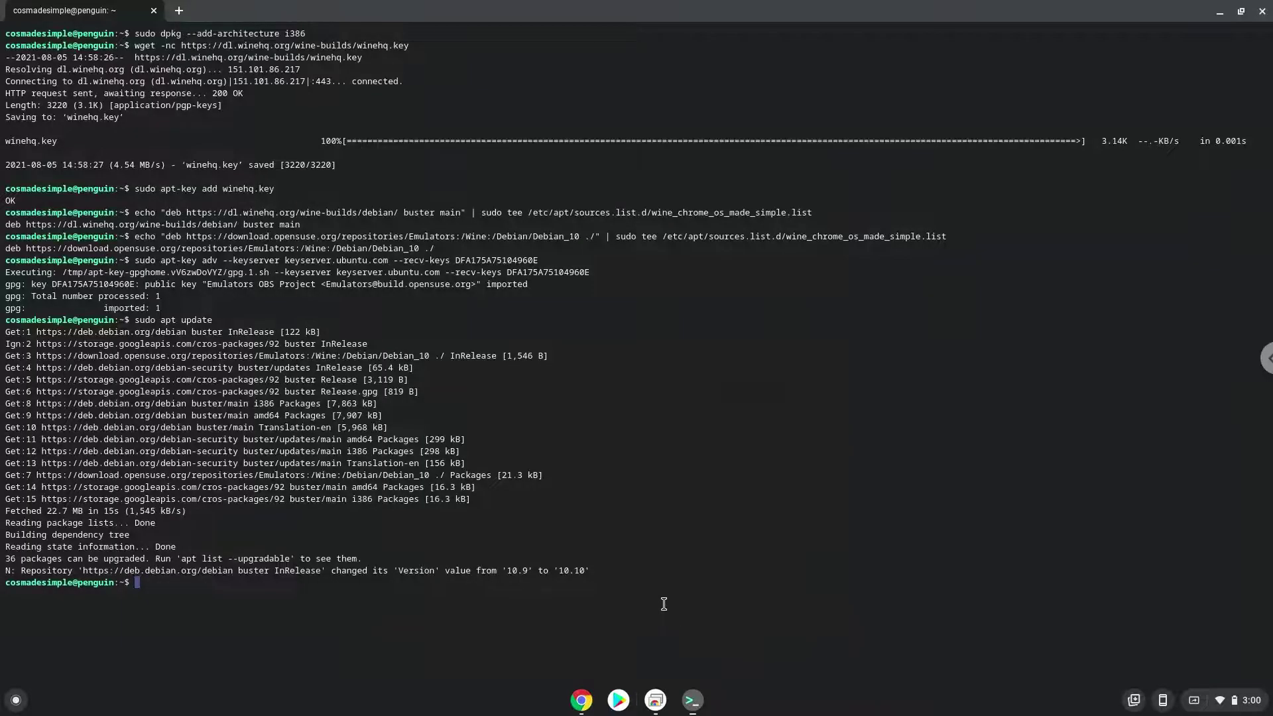
pyautogui.hotkey('ctrl', 'shift', 'v')
pyautogui.press('Return')
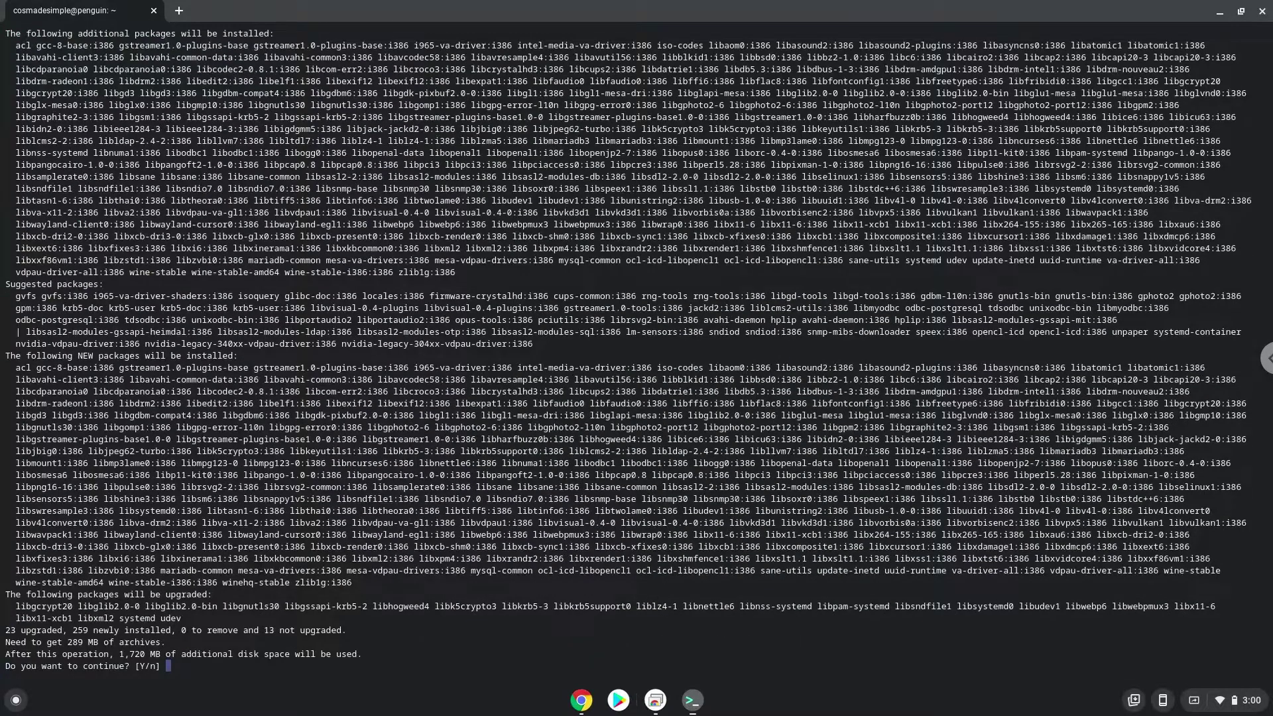
pyautogui.press('Return')
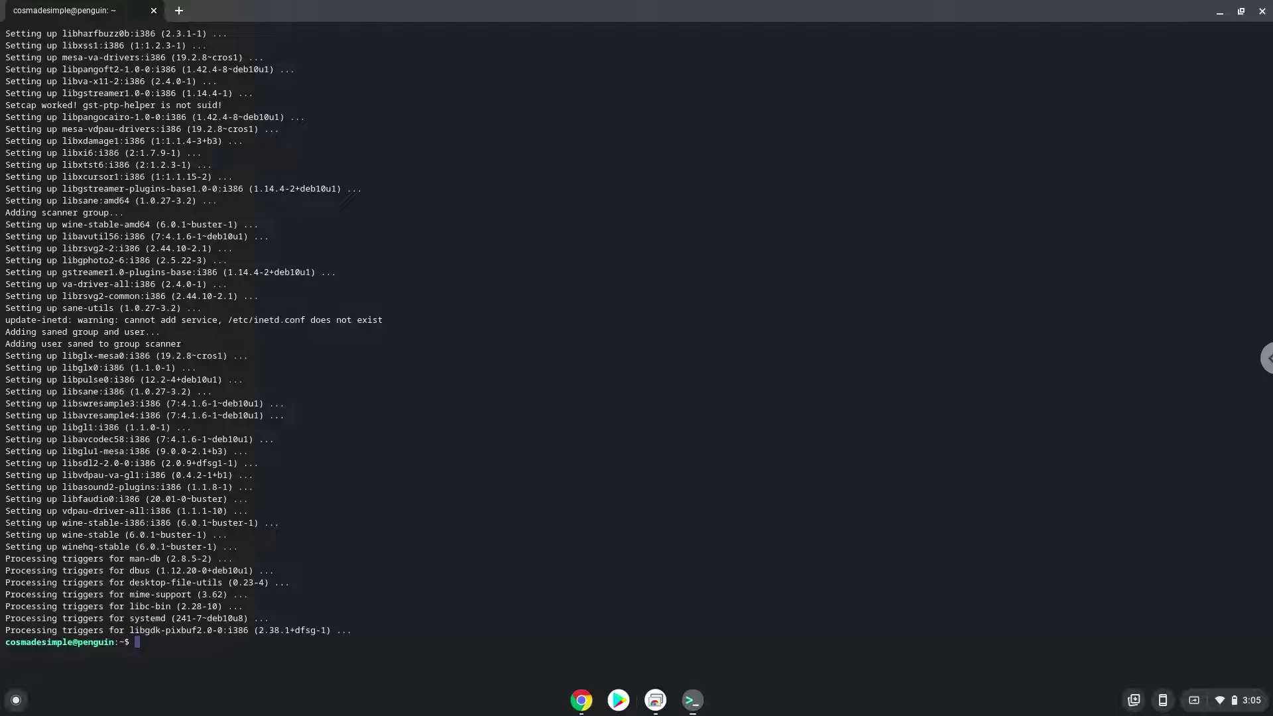
# Copy "winecfg" from the document in Chrome and run it in Terminal.
pyautogui.click(582, 700)
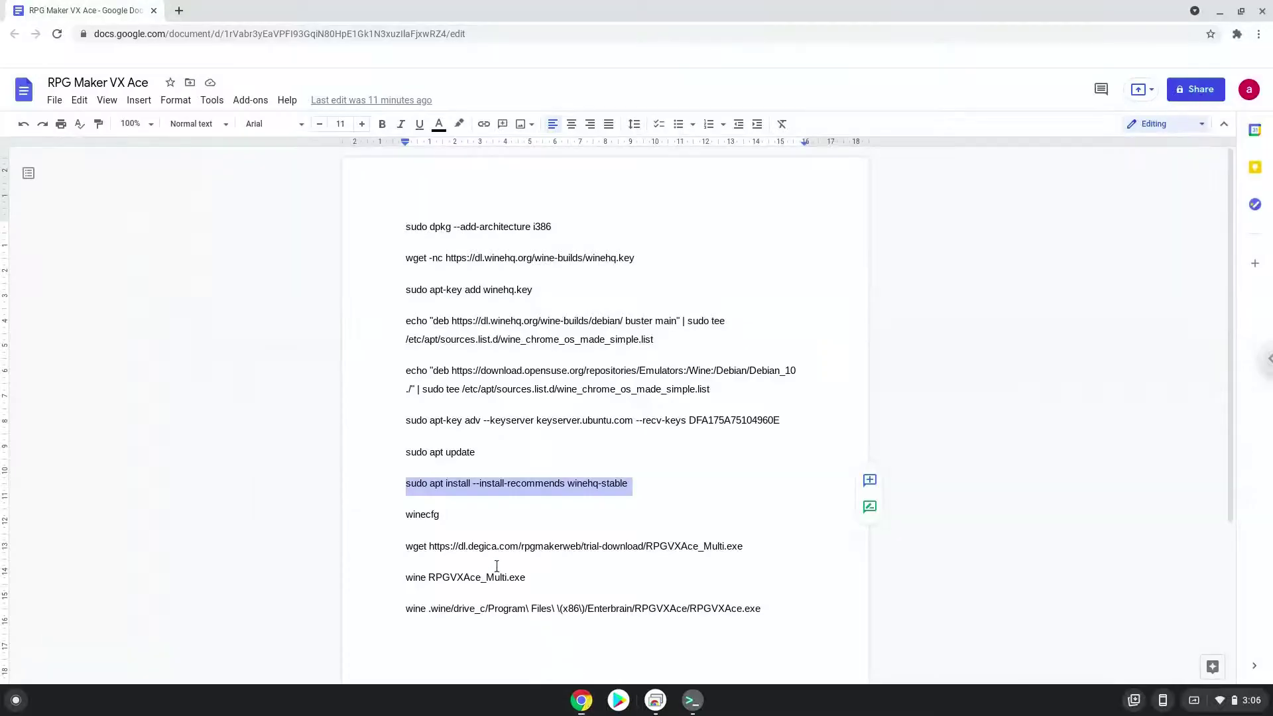
pyautogui.doubleClick(431, 515)
pyautogui.rightClick(431, 516)
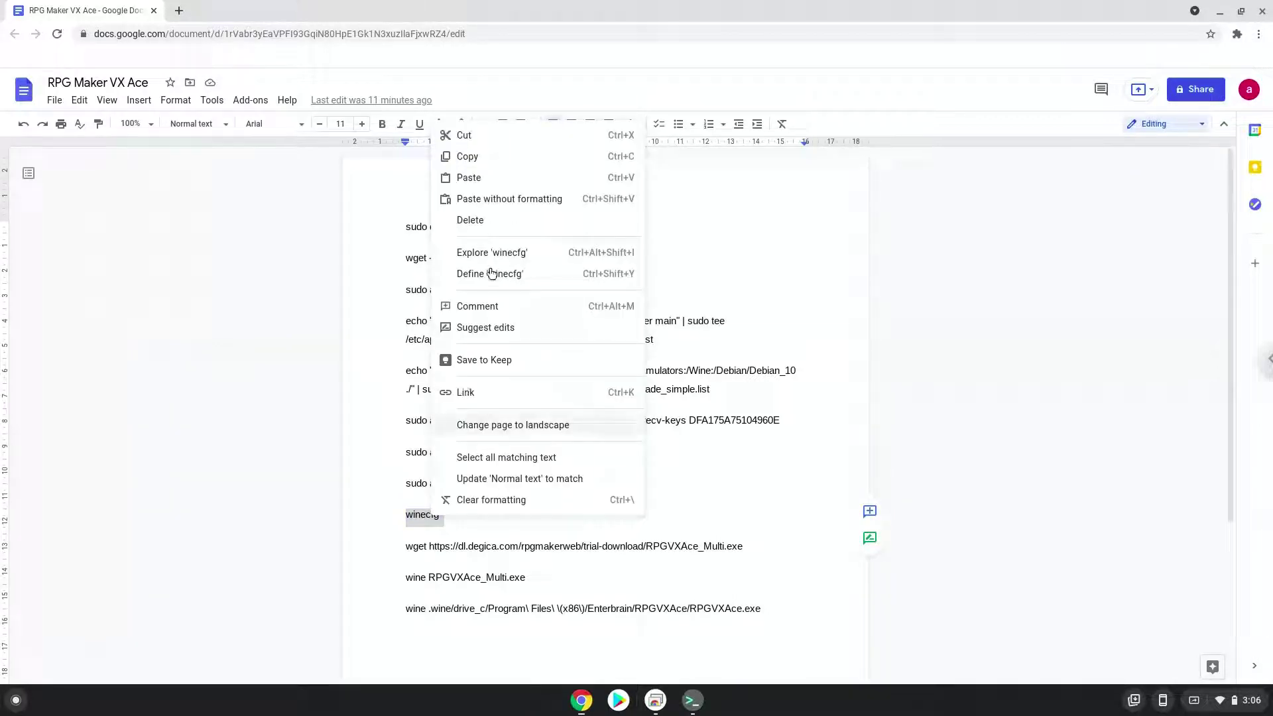
pyautogui.click(499, 157)
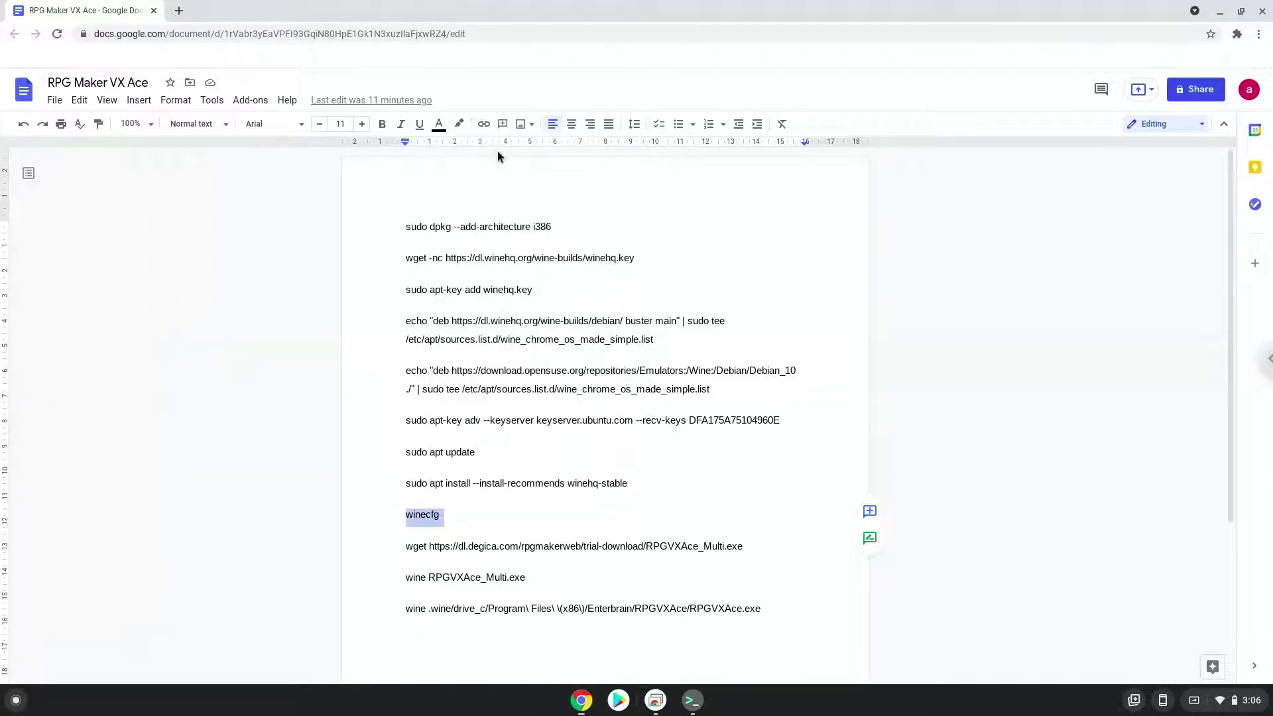
pyautogui.click(692, 701)
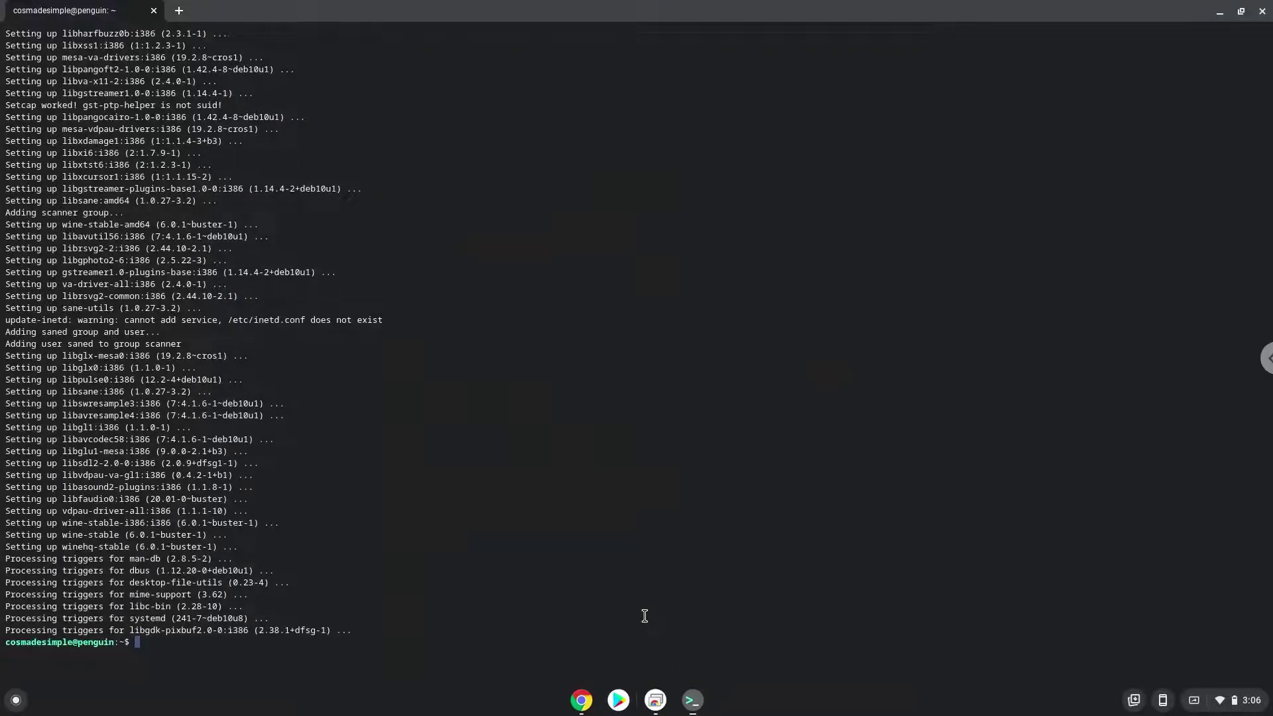
pyautogui.hotkey('ctrl', 'shift', 'v')
pyautogui.press('Return')
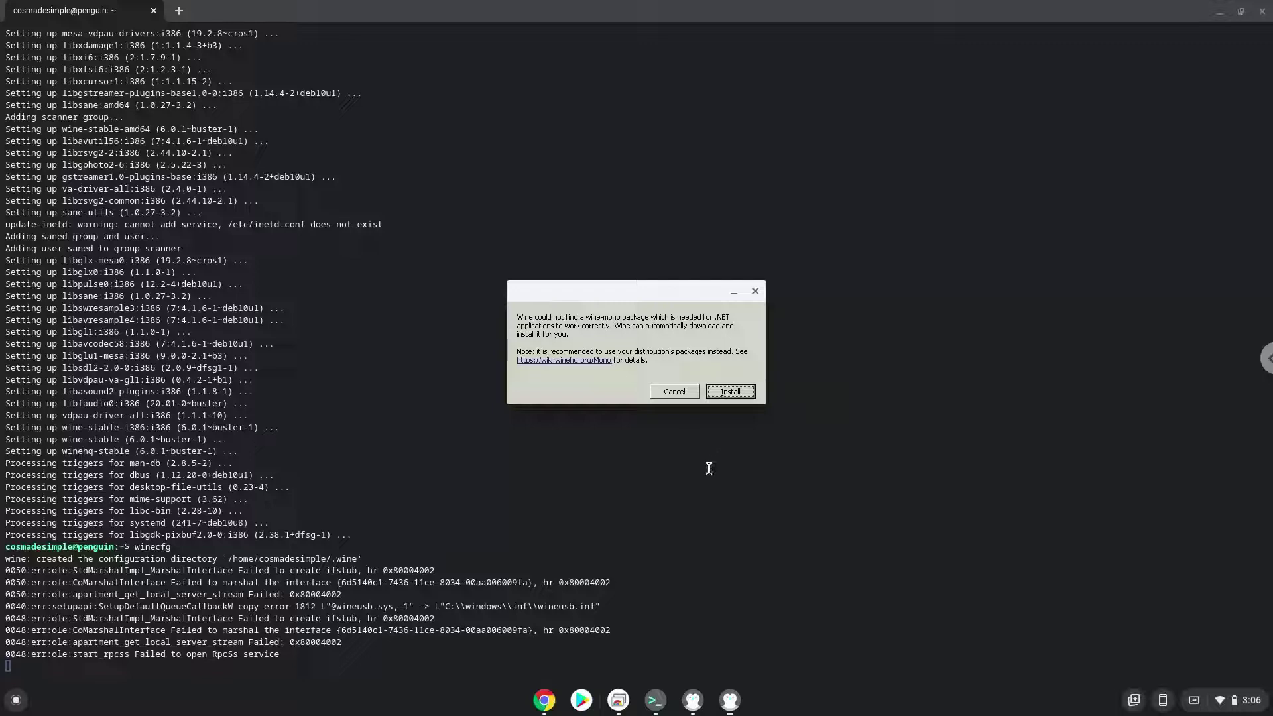
# Install the wine-mono package and both requested Gecko packages, and close the Wine configuration window.
pyautogui.click(732, 396)
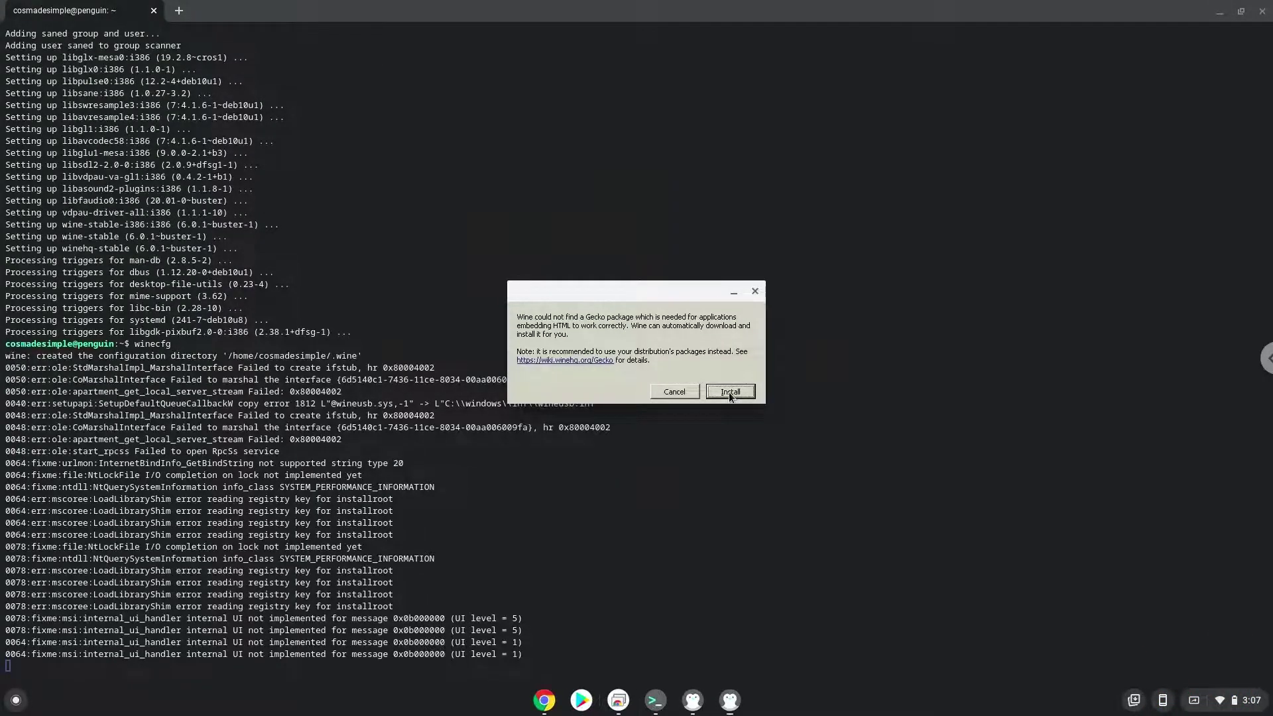
pyautogui.click(729, 392)
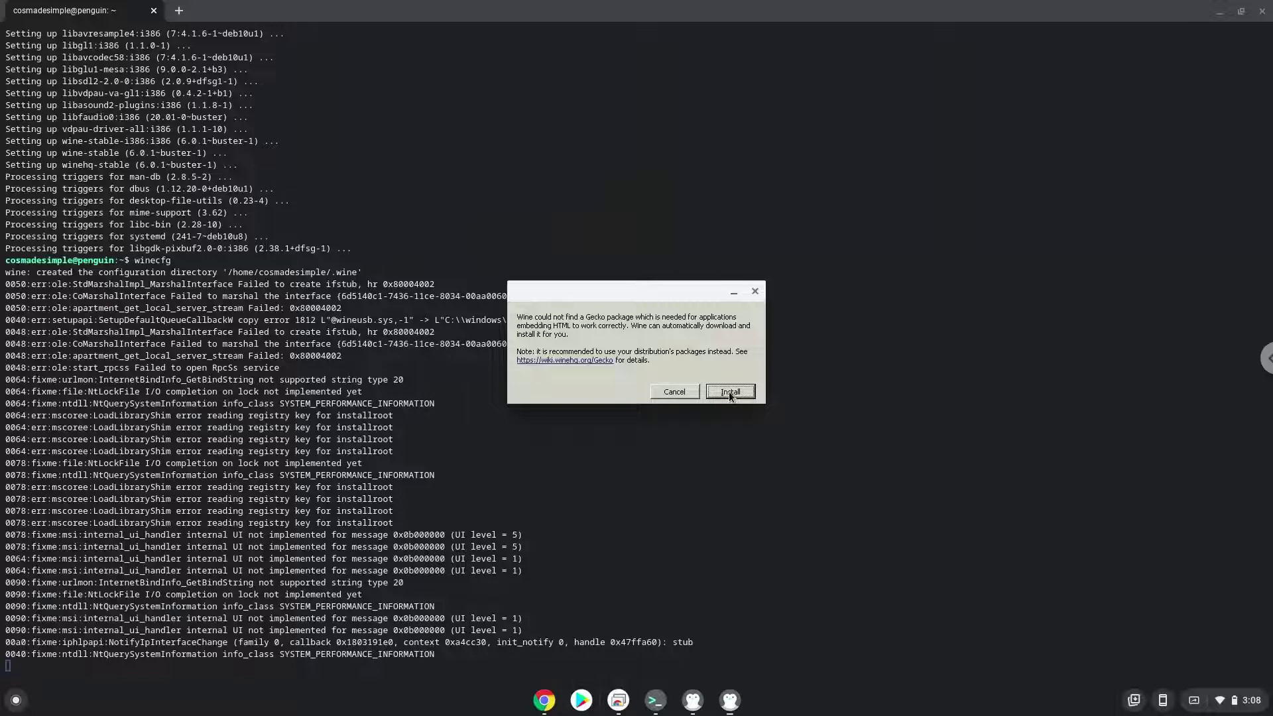
pyautogui.click(728, 392)
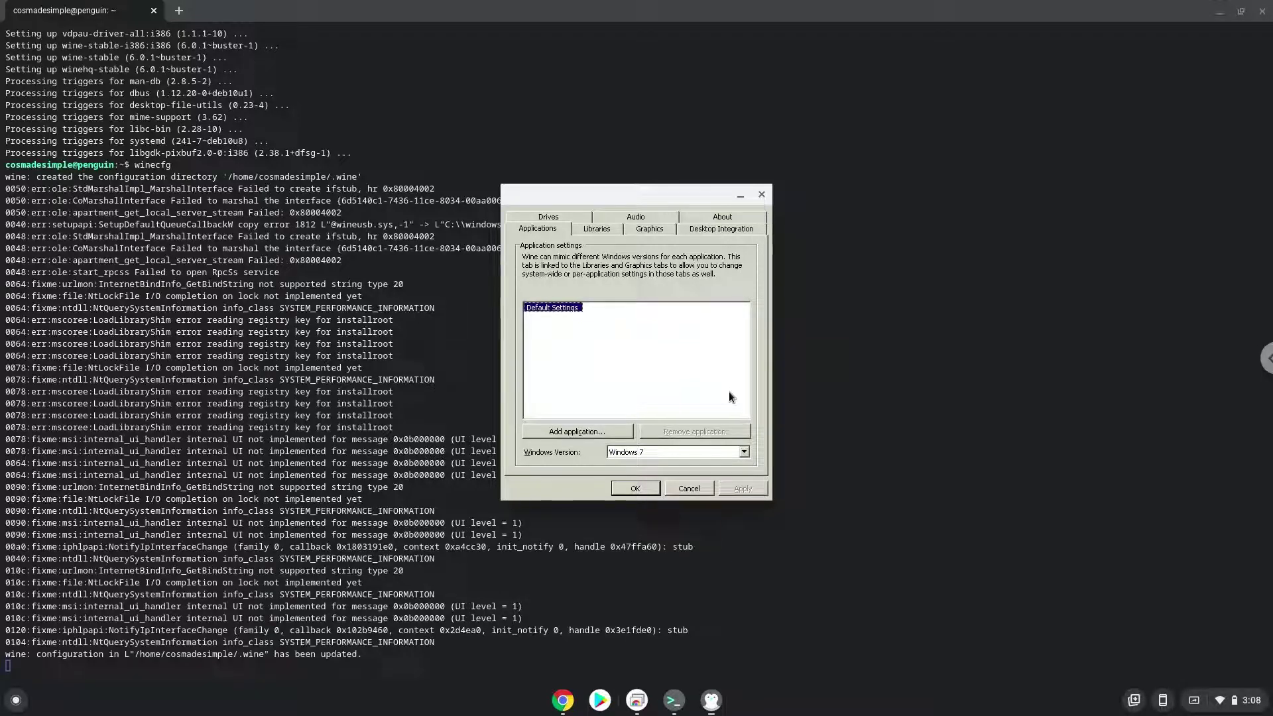
pyautogui.click(762, 196)
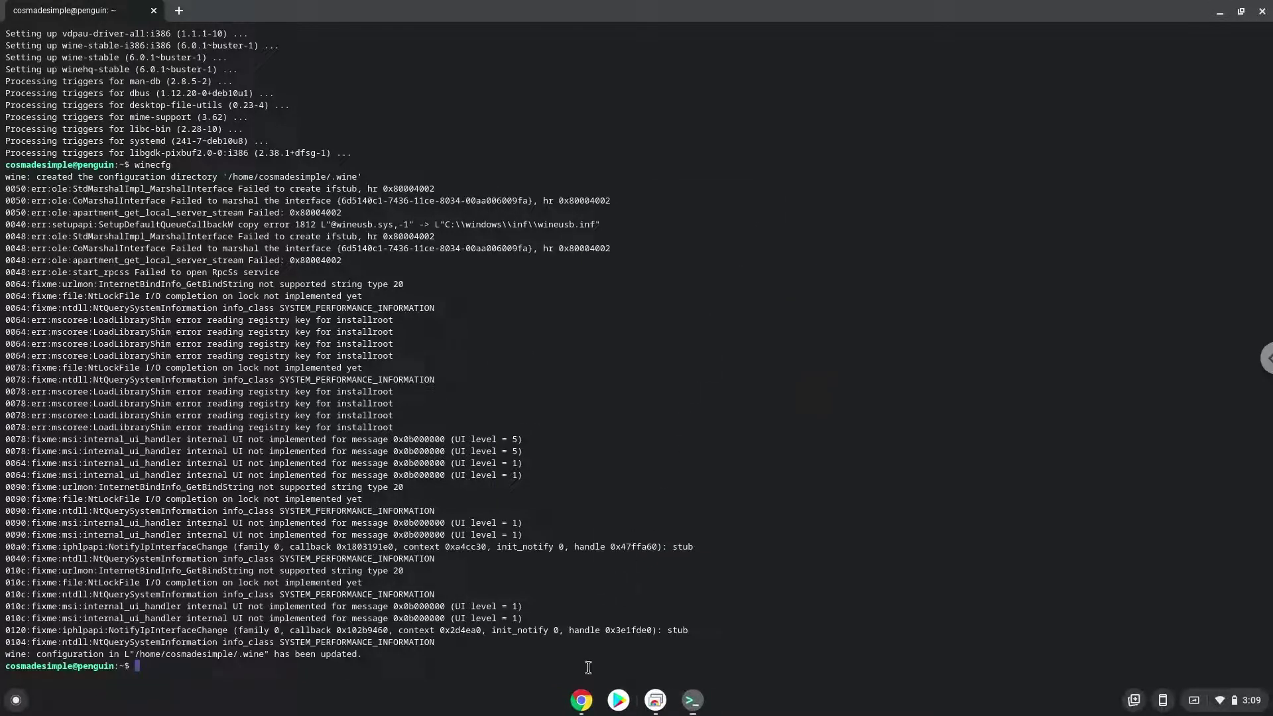
pyautogui.click(580, 701)
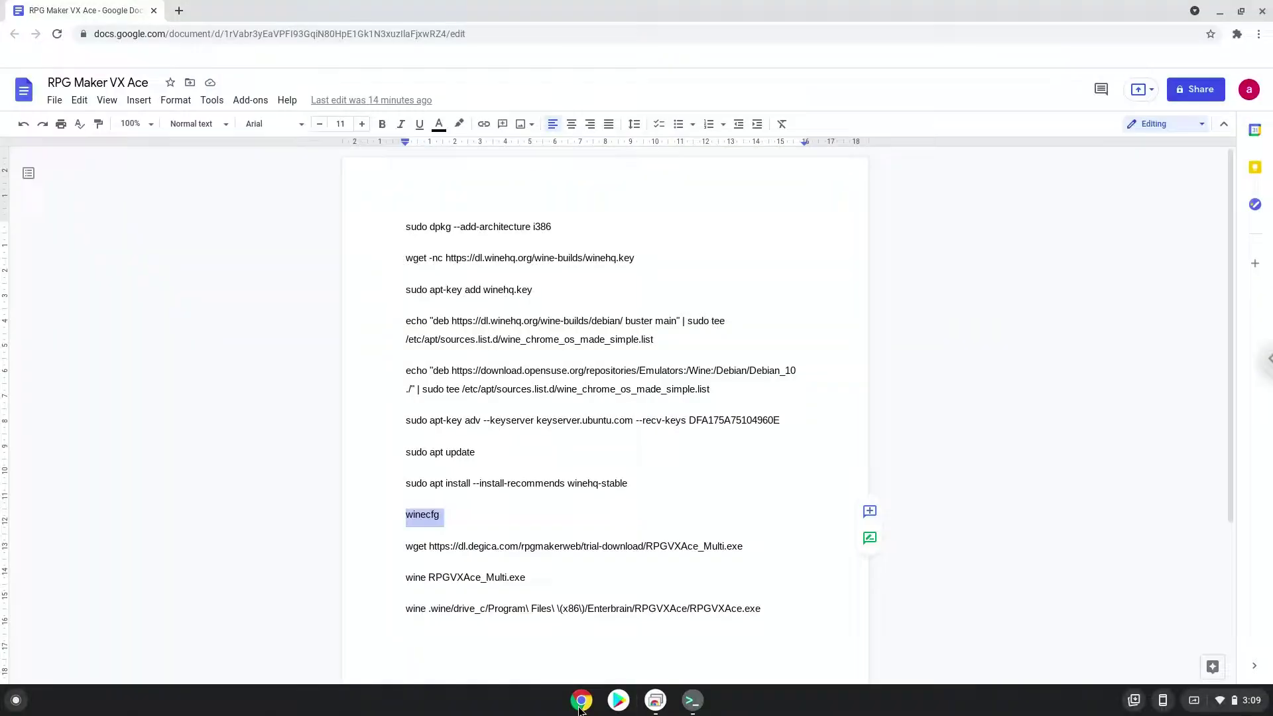
pyautogui.tripleClick(481, 548)
pyautogui.rightClick(481, 547)
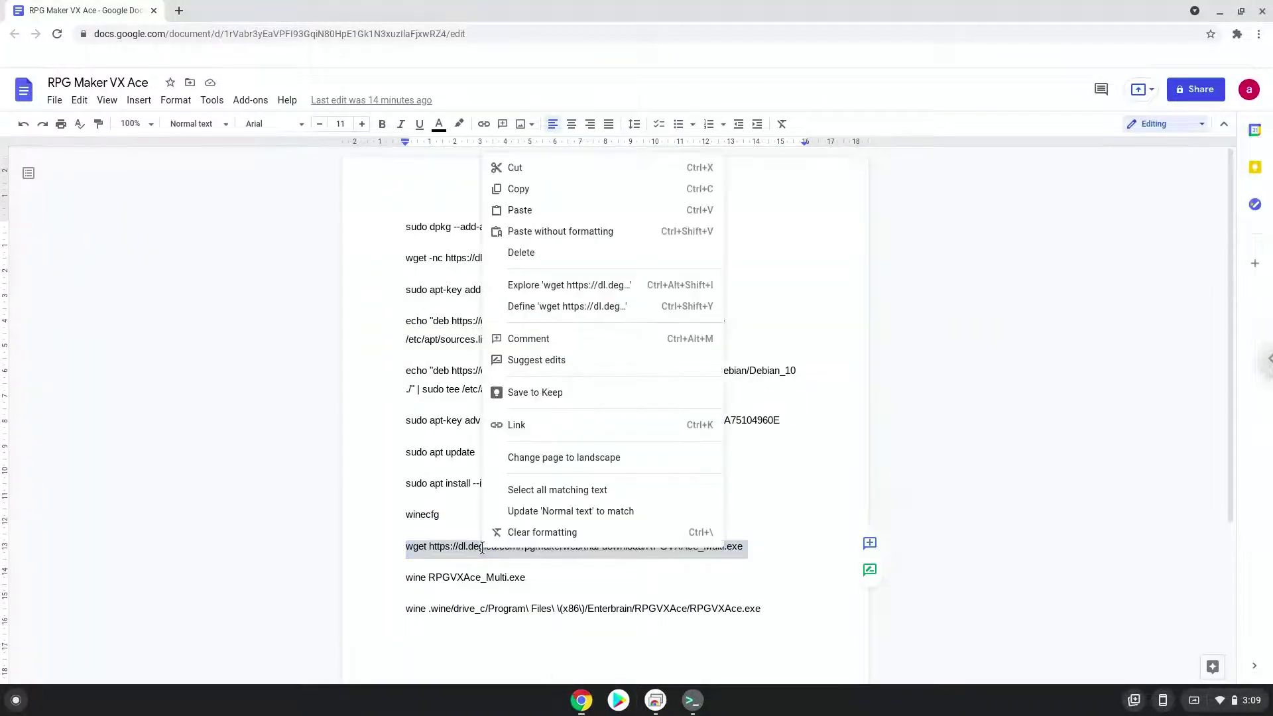
pyautogui.click(563, 190)
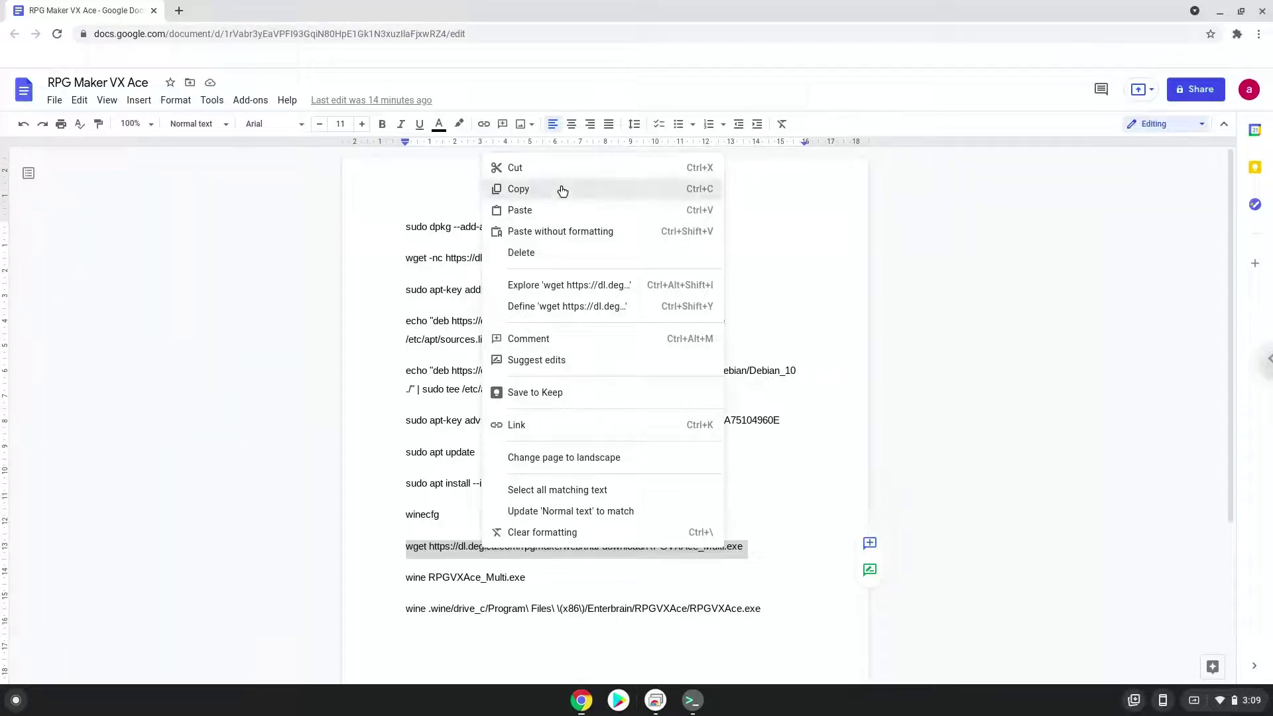
pyautogui.click(696, 698)
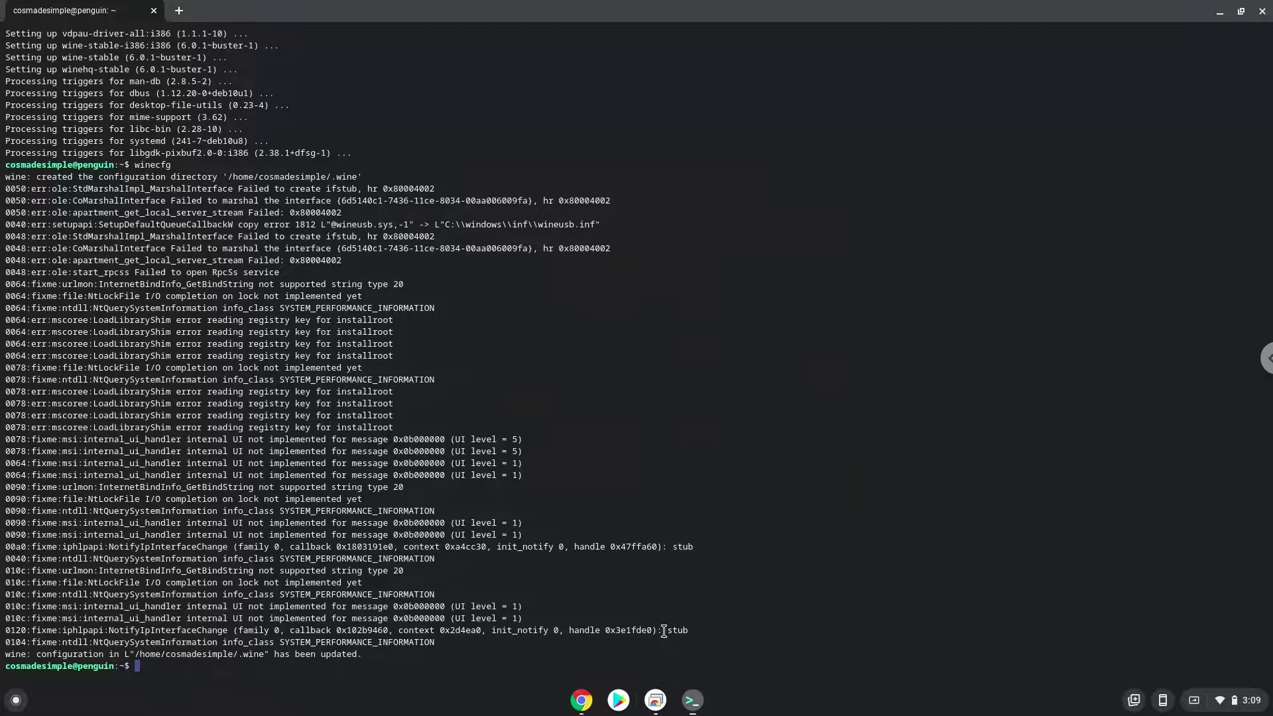
pyautogui.hotkey('ctrl', 'shift', 'v')
pyautogui.press('Return')
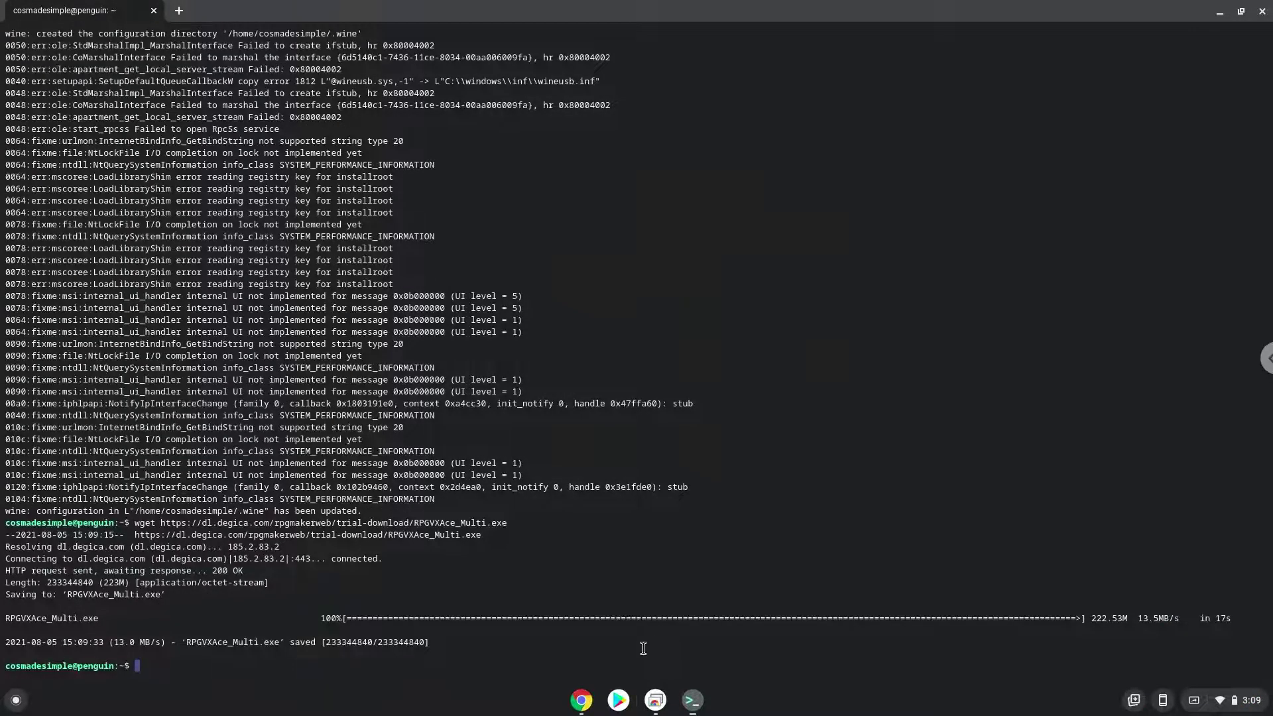
# Copy "wine RPGVXAce_Multi.exe" from the document in Chrome and run it in Terminal.
pyautogui.click(582, 700)
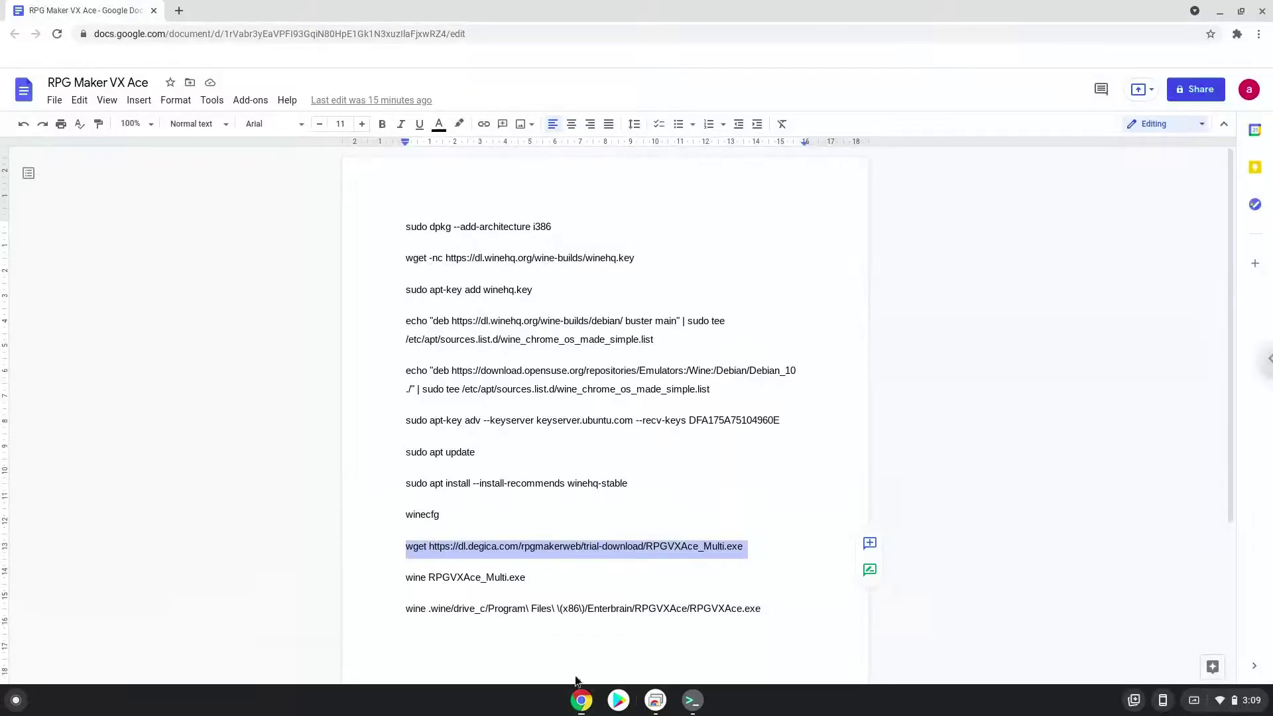
pyautogui.tripleClick(488, 577)
pyautogui.rightClick(487, 578)
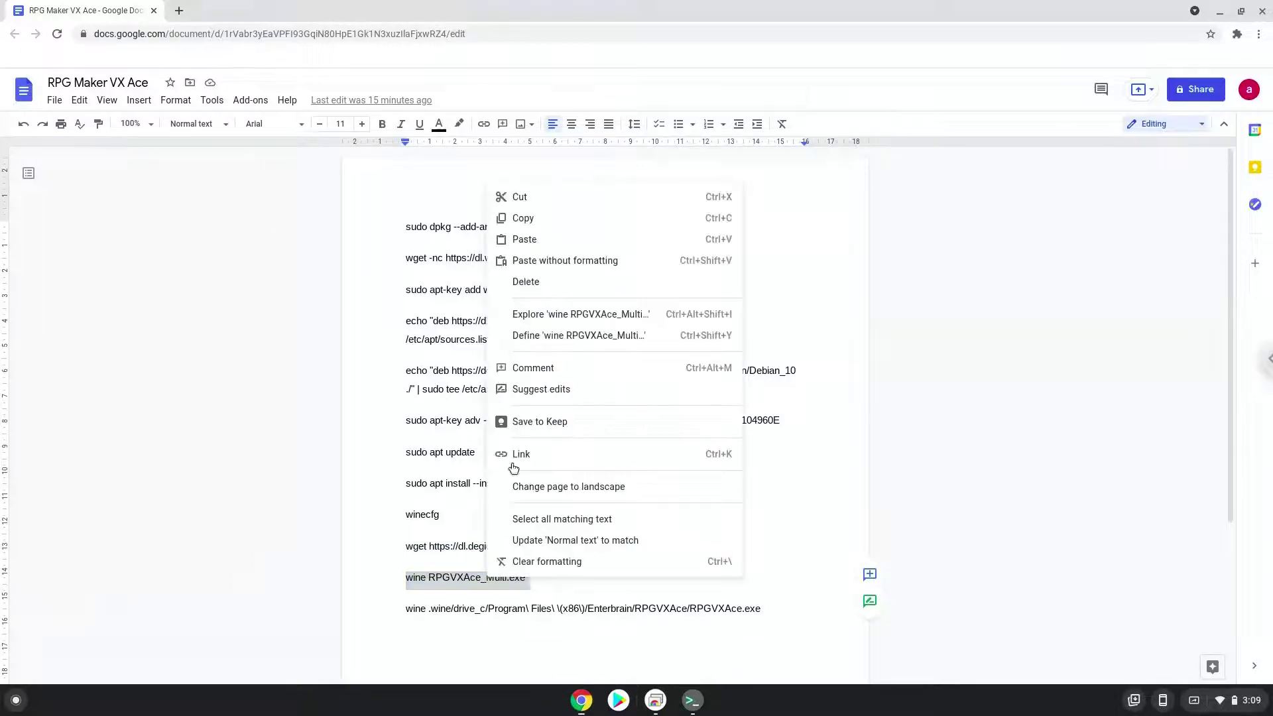
pyautogui.click(545, 219)
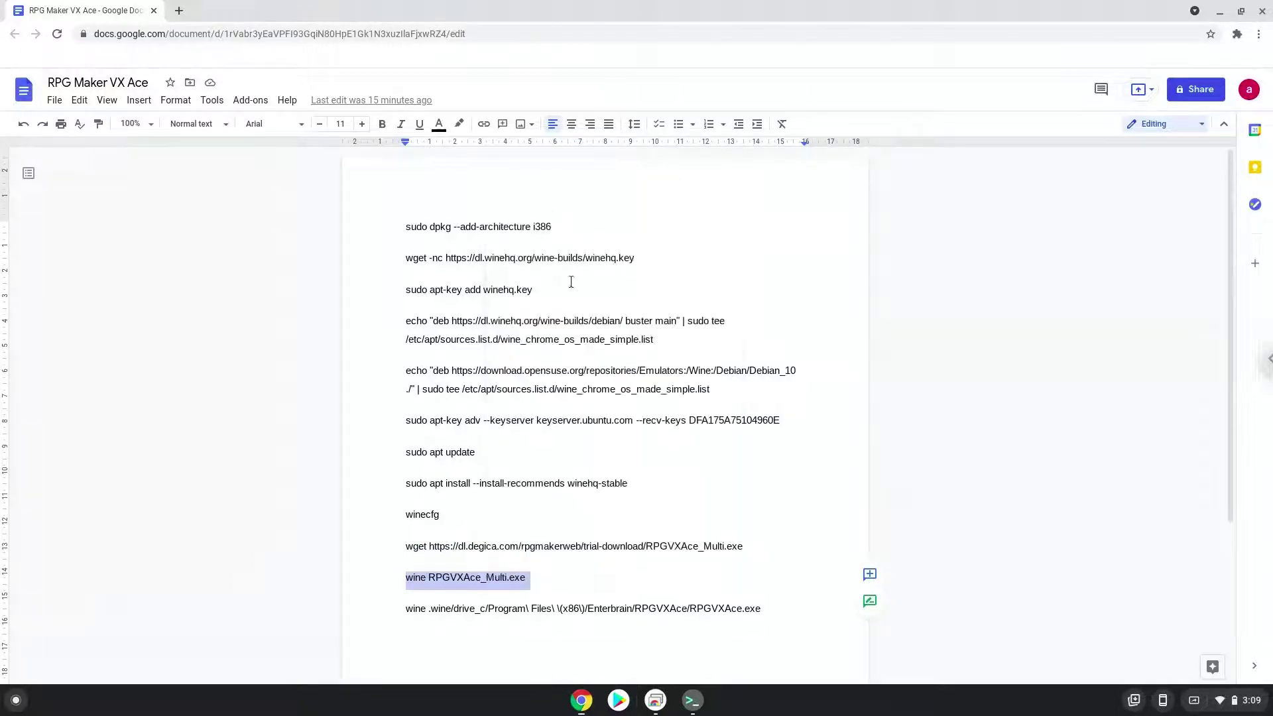
pyautogui.click(705, 703)
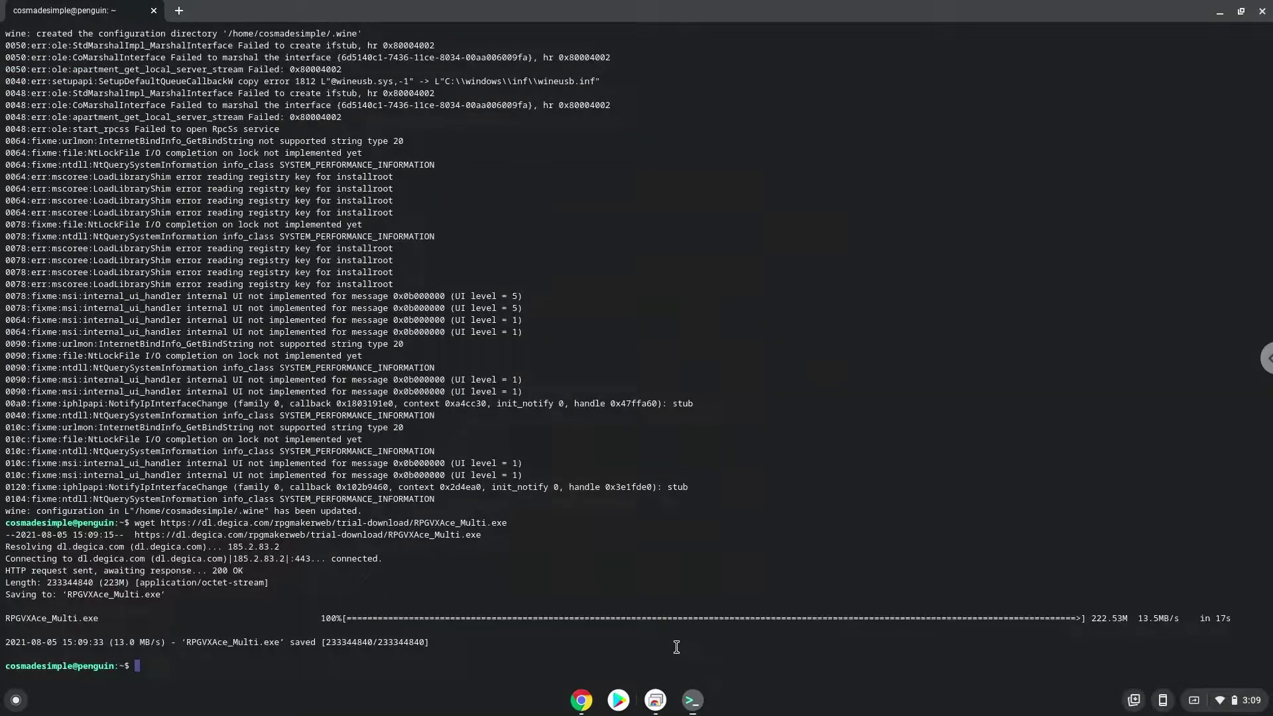
pyautogui.hotkey('ctrl', 'shift', 'v')
pyautogui.press('Return')
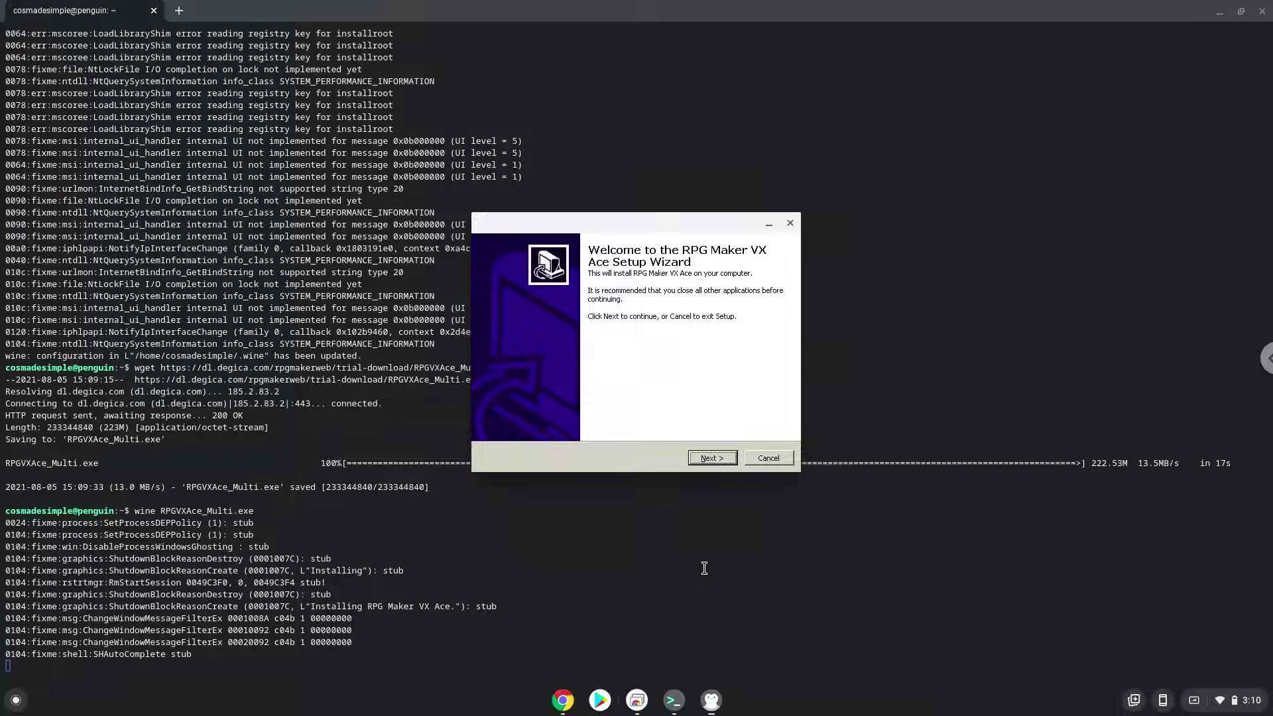
# Install RPG Maker VX Ace in the default folder without a desktop icon, and finish setup with Install RPG VX Ace RTP enabled.
pyautogui.click(707, 458)
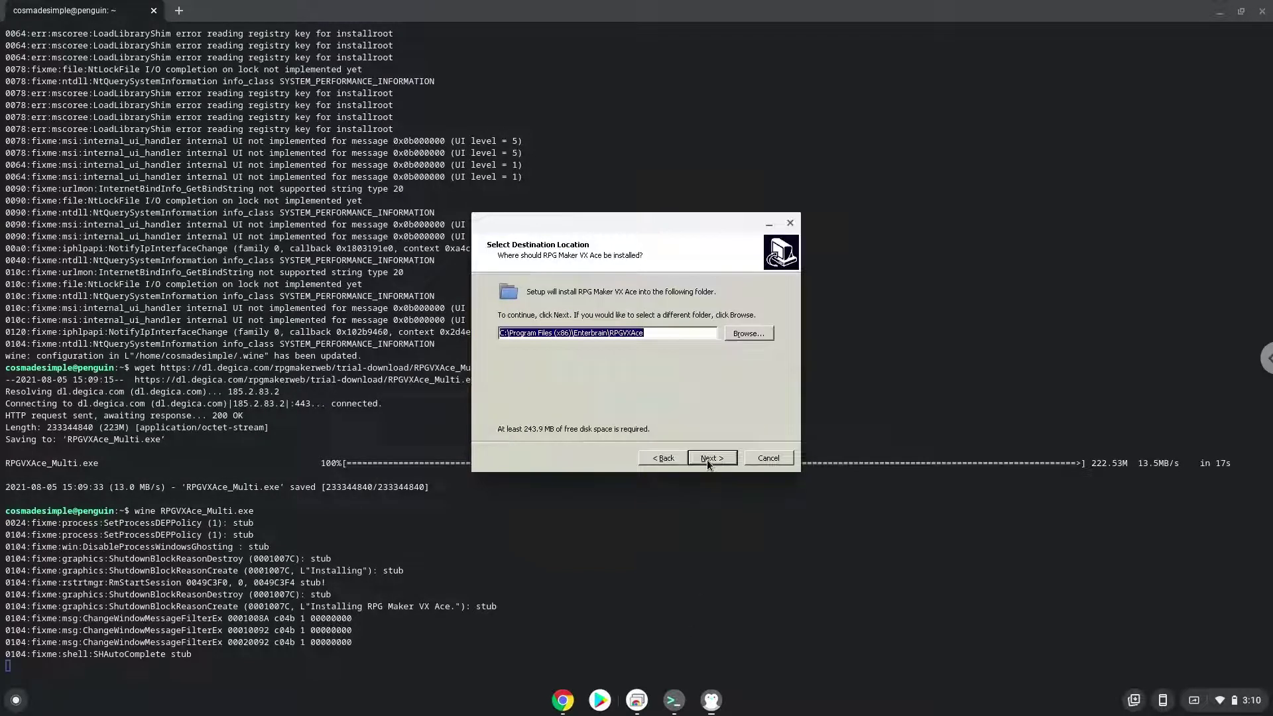
pyautogui.click(707, 461)
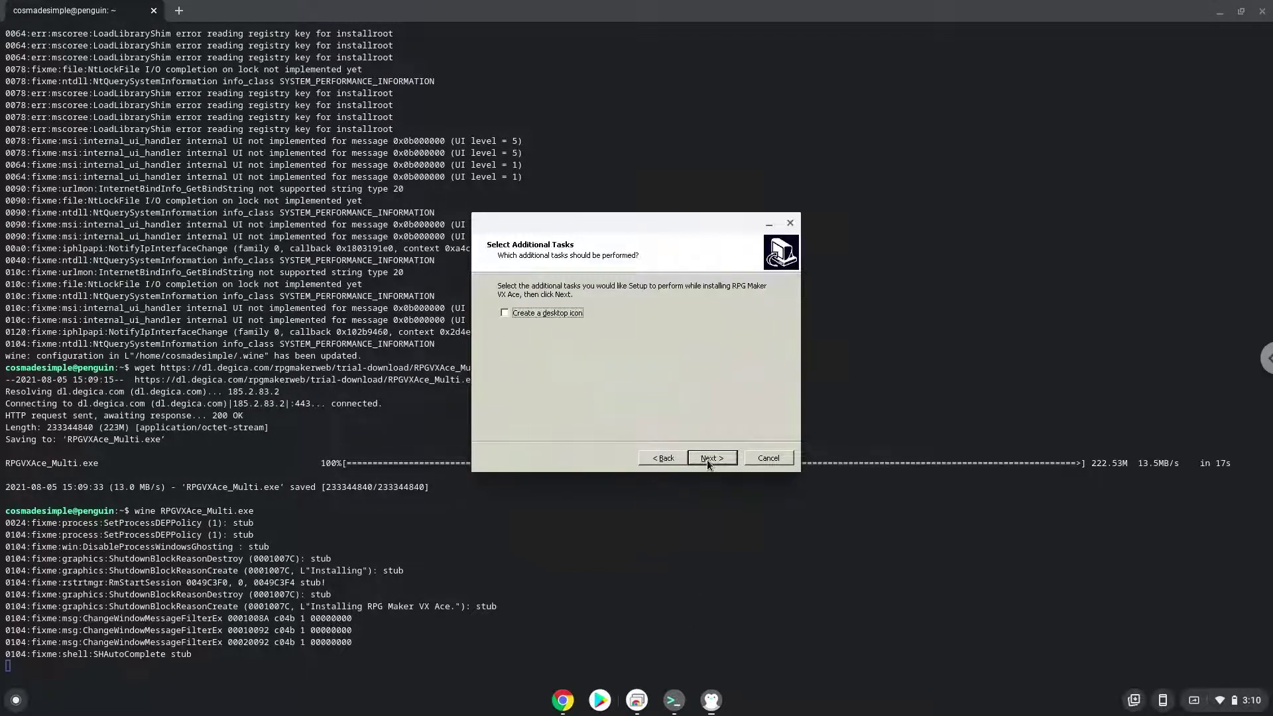
pyautogui.click(706, 460)
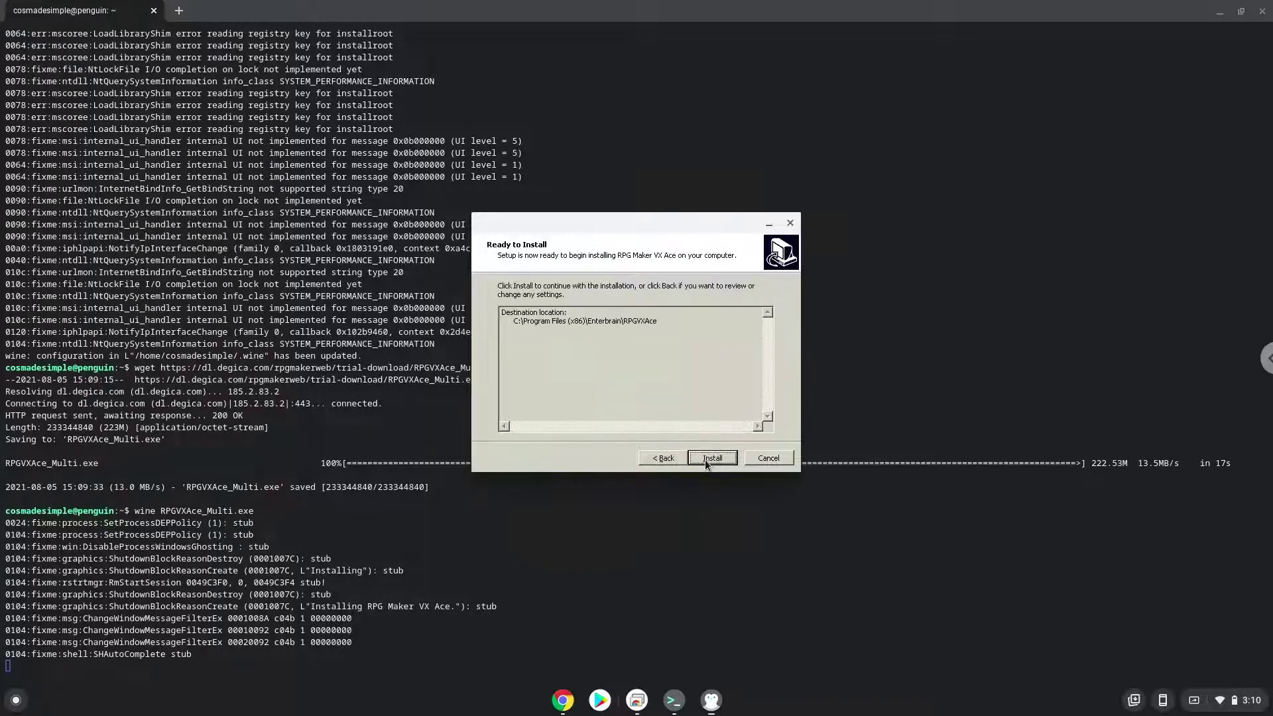
pyautogui.click(705, 459)
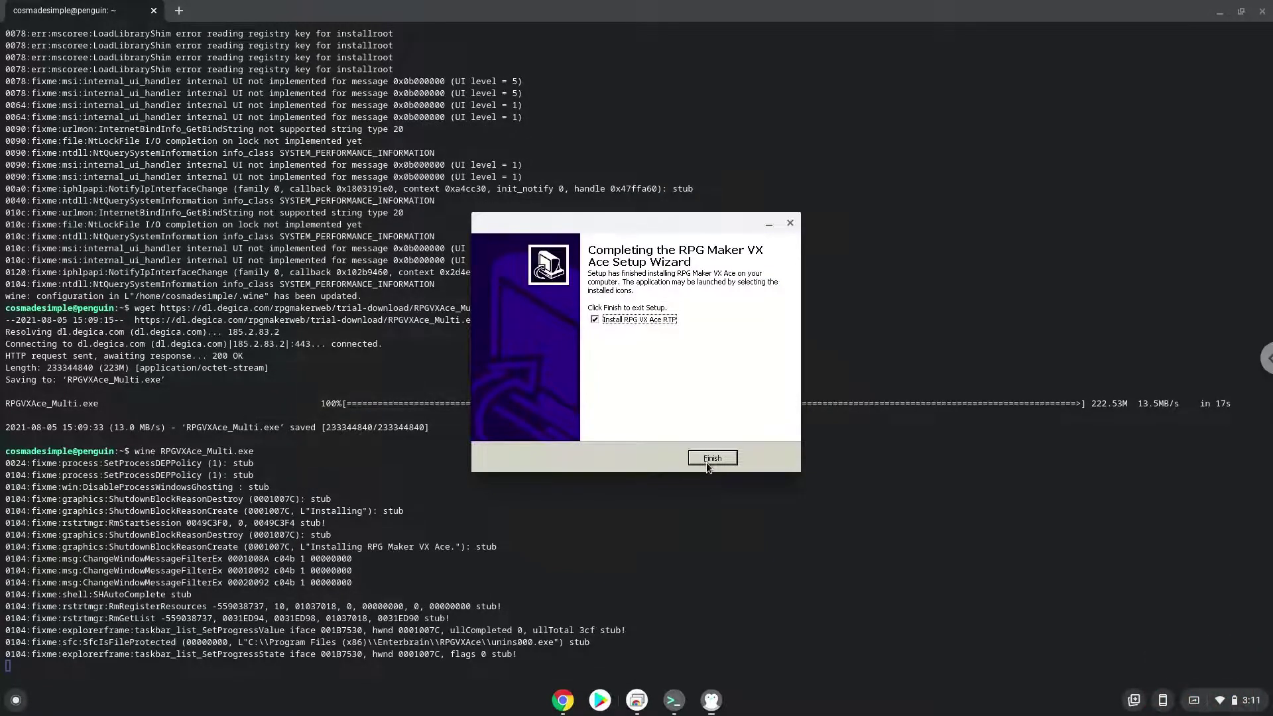
pyautogui.click(706, 459)
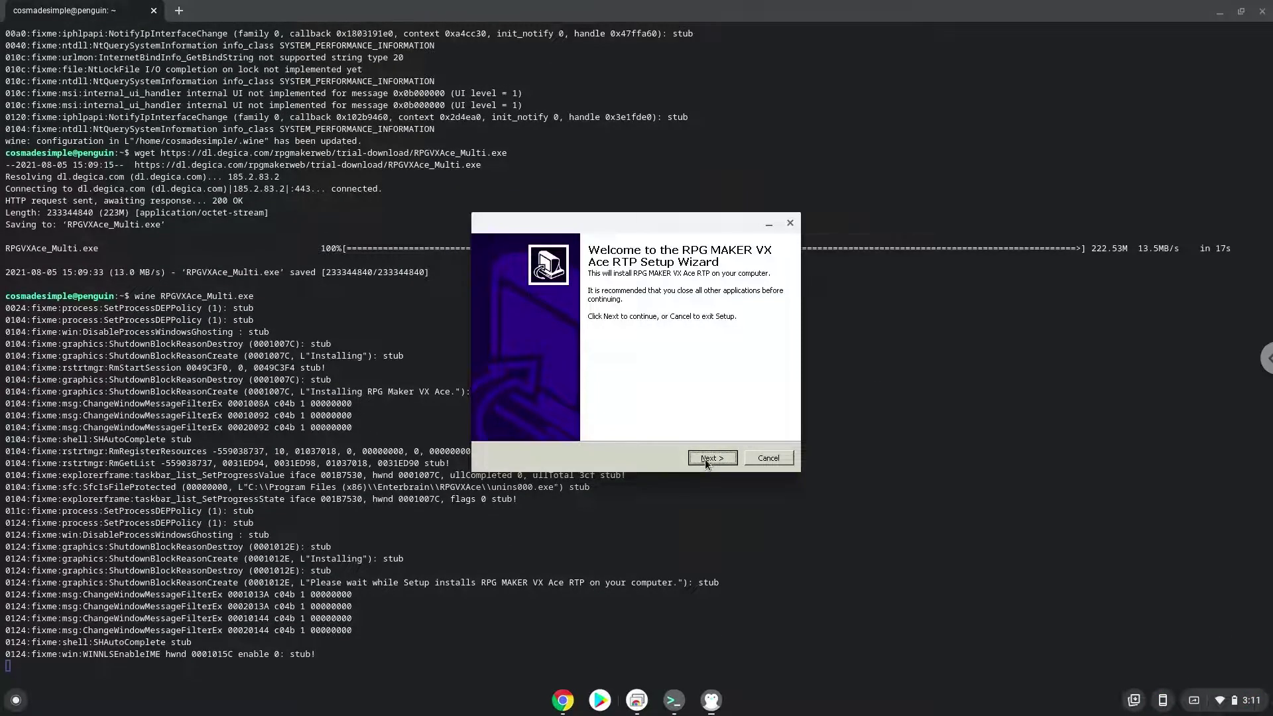
# Start installing RPG MAKER VX Ace RTP to the default destination folder.
pyautogui.click(711, 459)
pyautogui.click(706, 457)
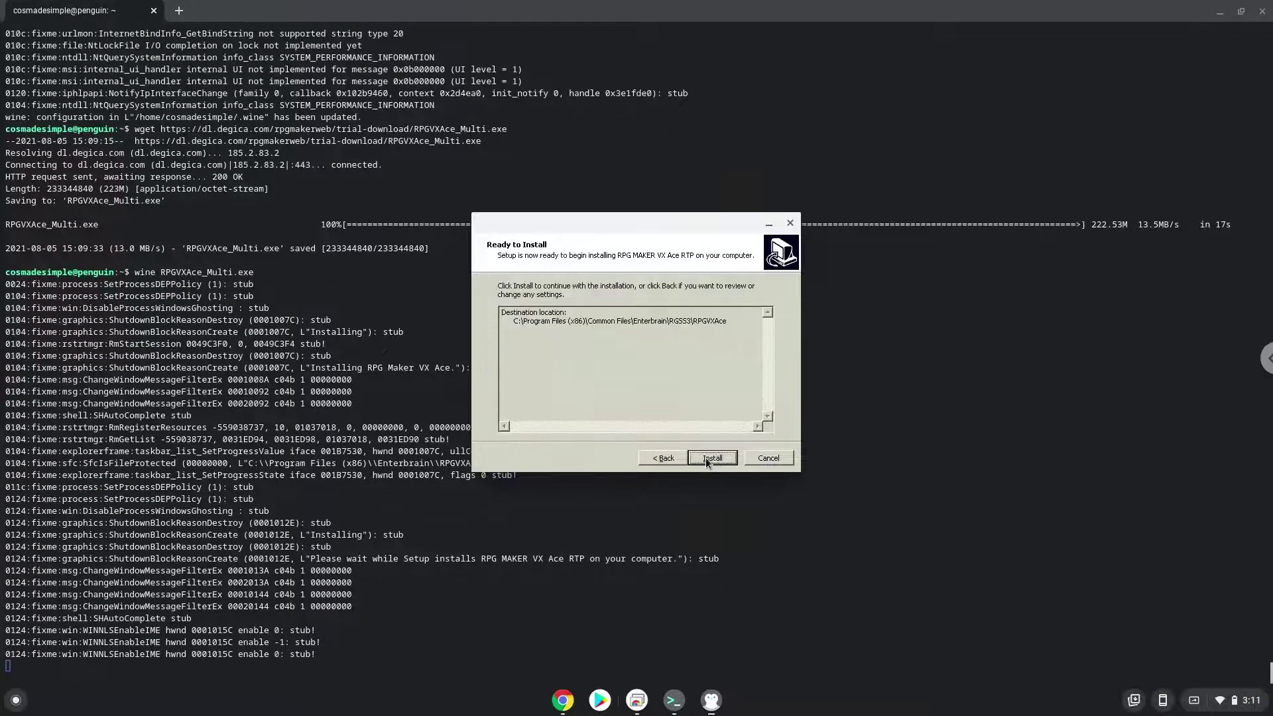
pyautogui.click(707, 458)
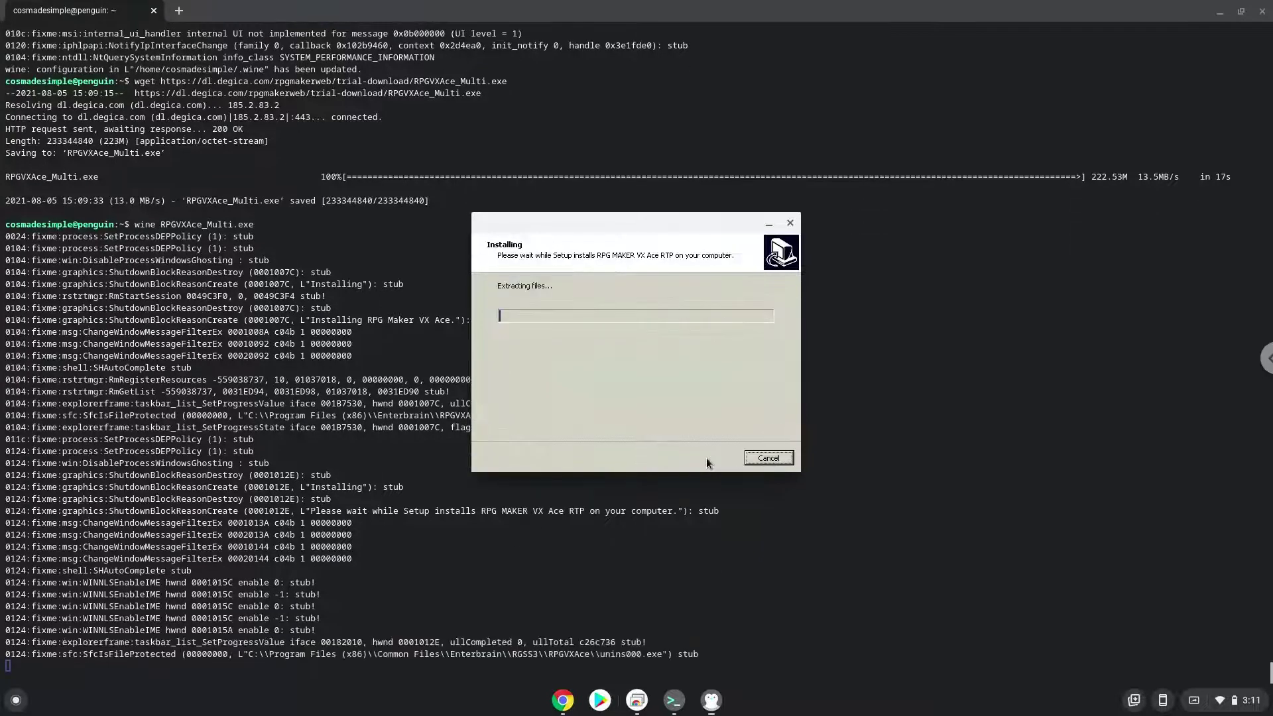
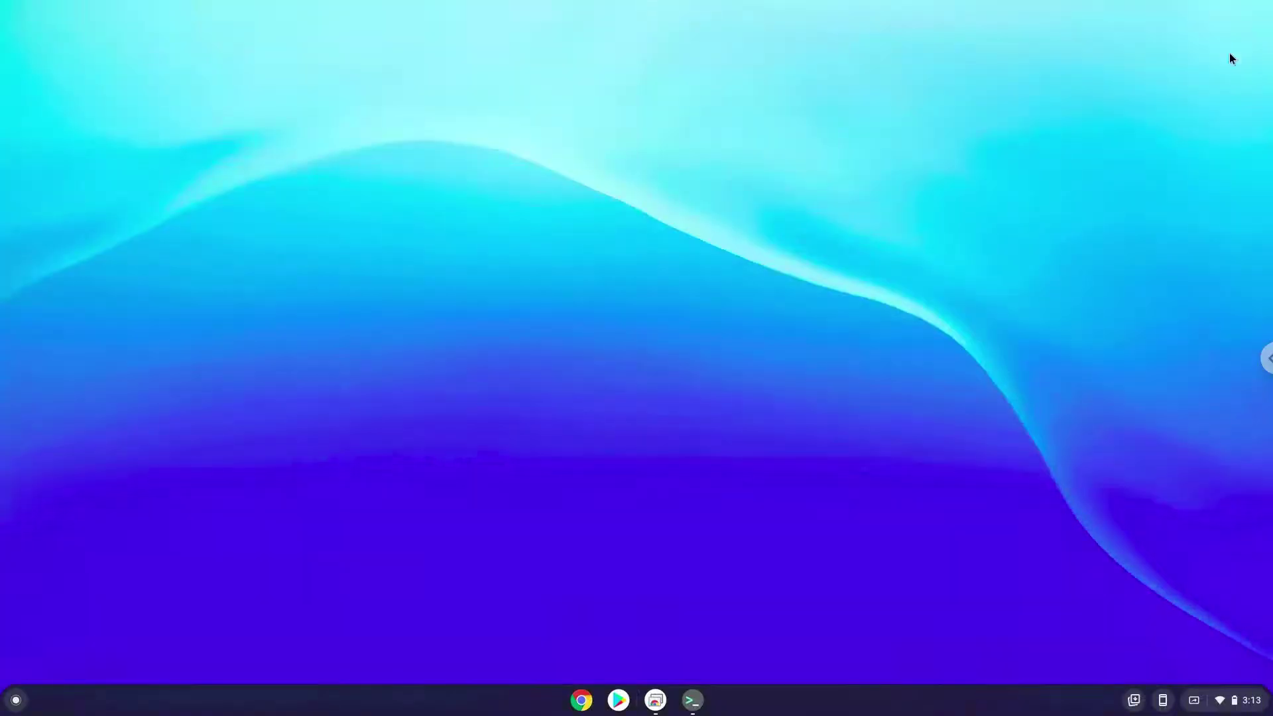
# Run "wine .wine/drive_c/Program\ Files\ \(x86\)/Enterbrain/RPGVXAce/RPGVXAce.exe" in Terminal, minimize Terminal, and continue the free trial in a maximized editor window.
pyautogui.click(693, 700)
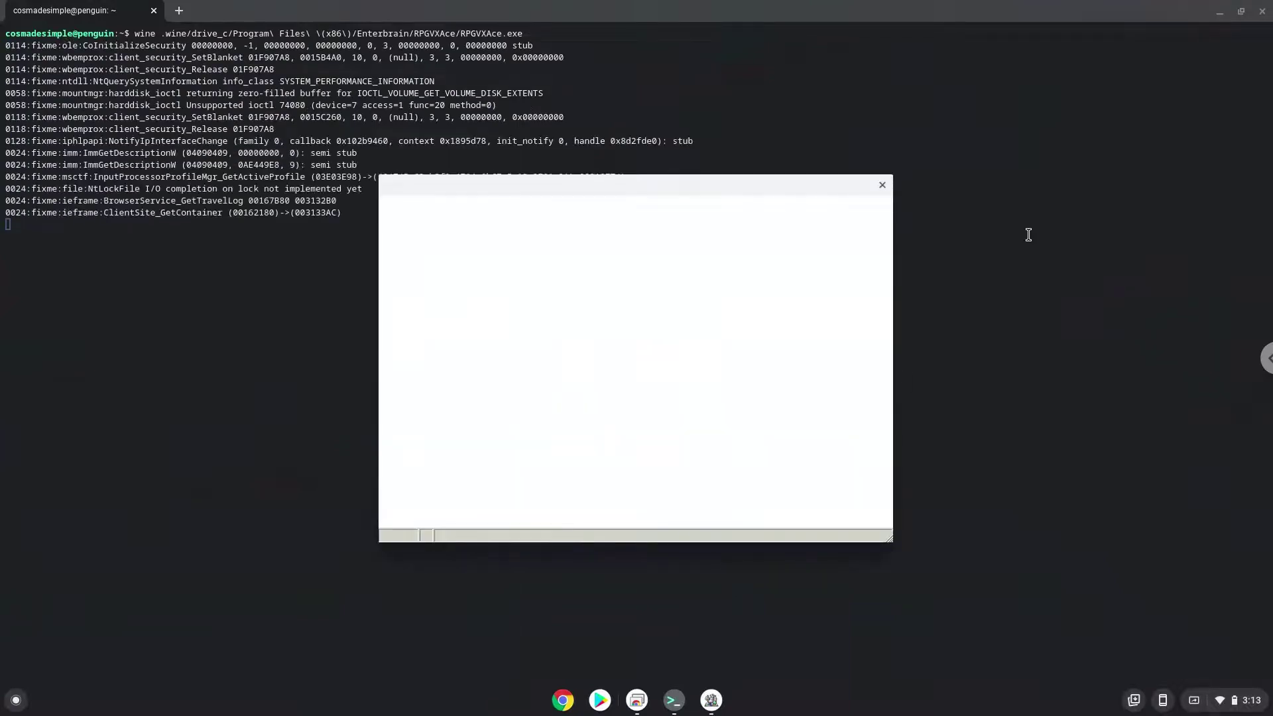
pyautogui.click(1220, 12)
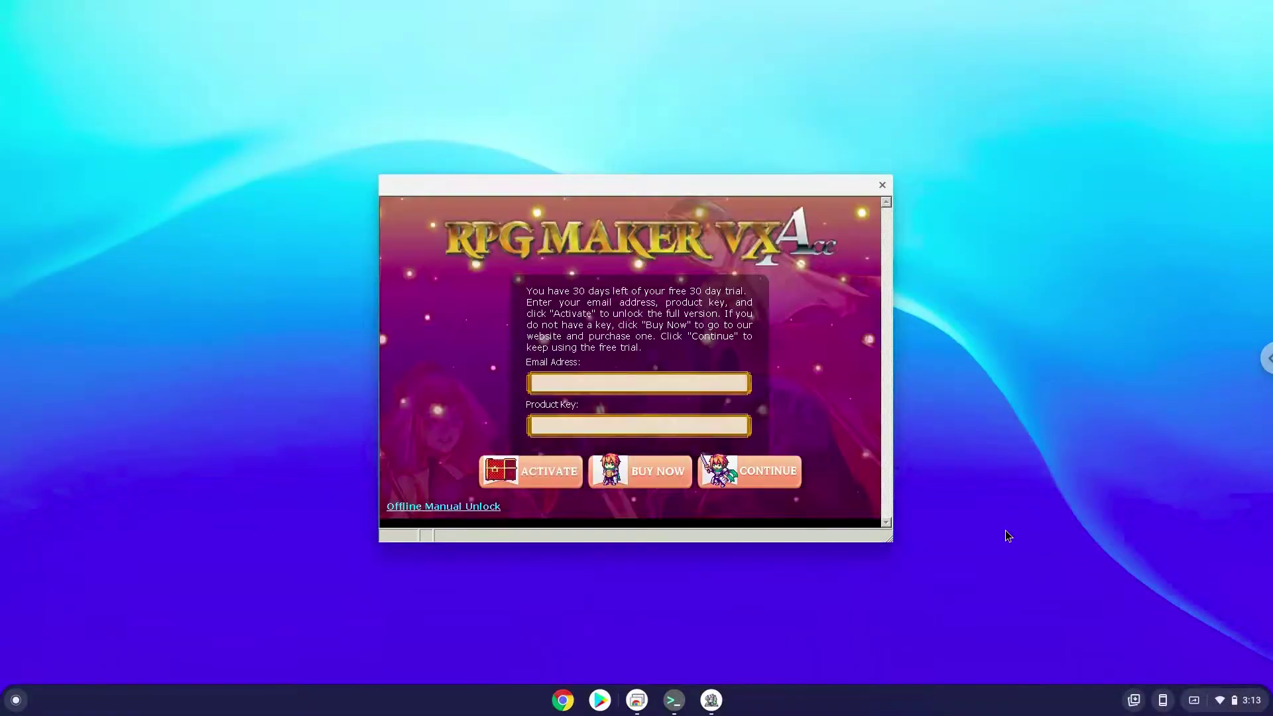
pyautogui.click(773, 474)
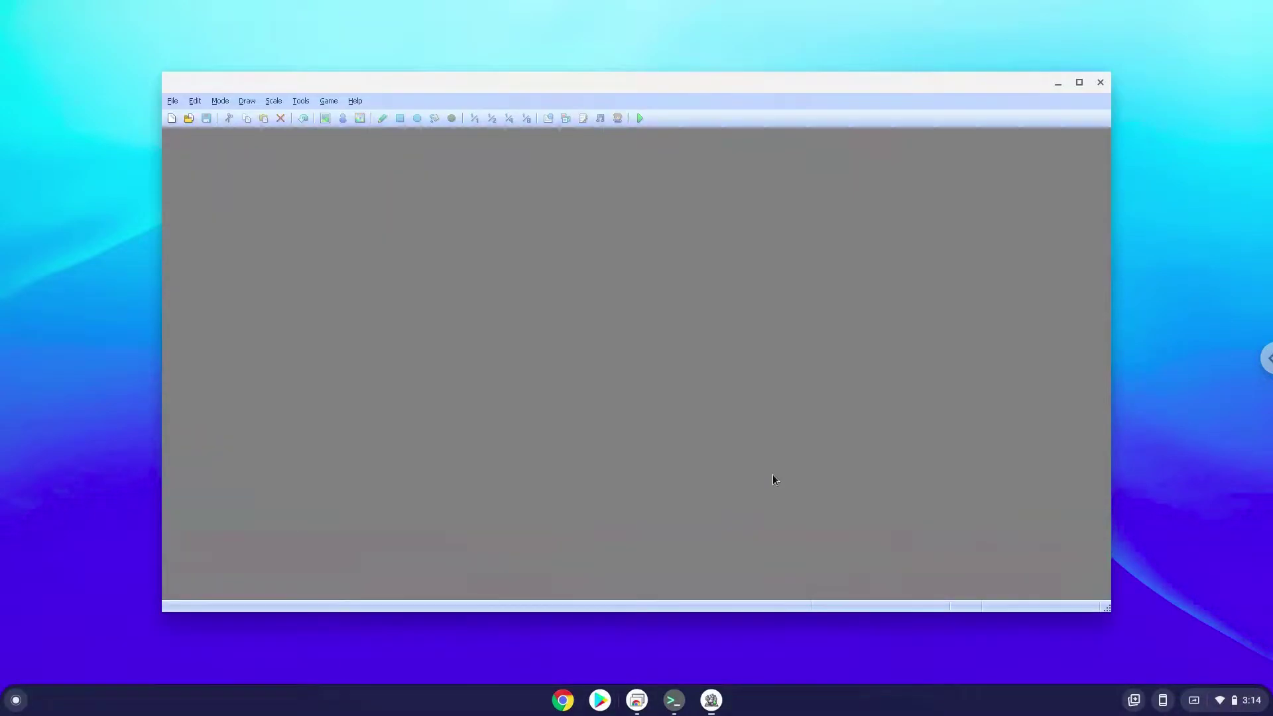
pyautogui.click(1078, 84)
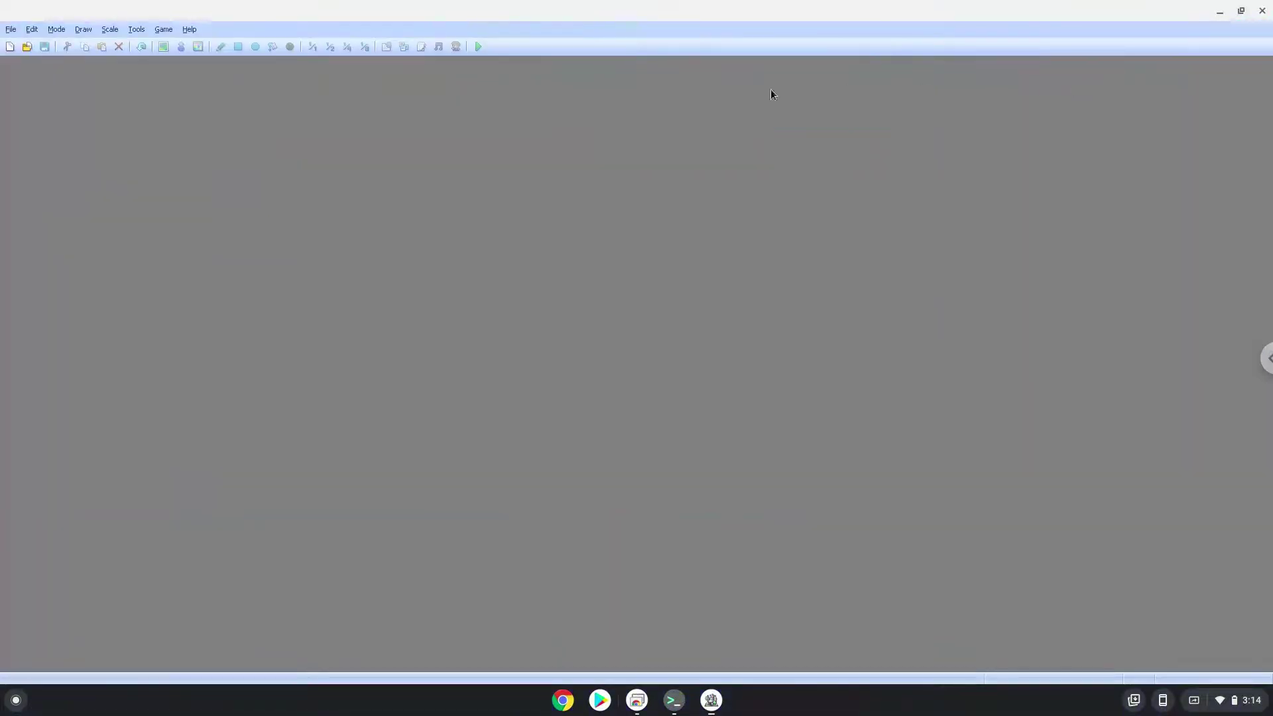
# View the RPG Maker VX Ace version information and close the About dialog.
pyautogui.click(185, 29)
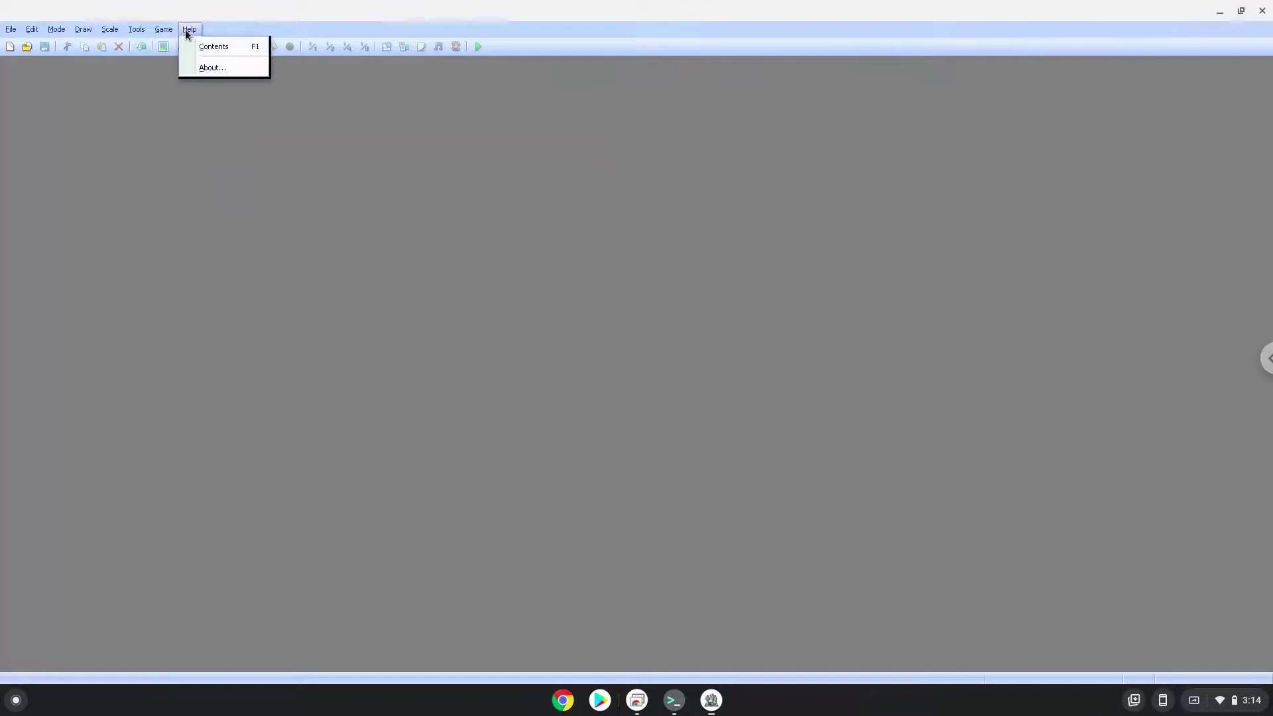
pyautogui.click(202, 69)
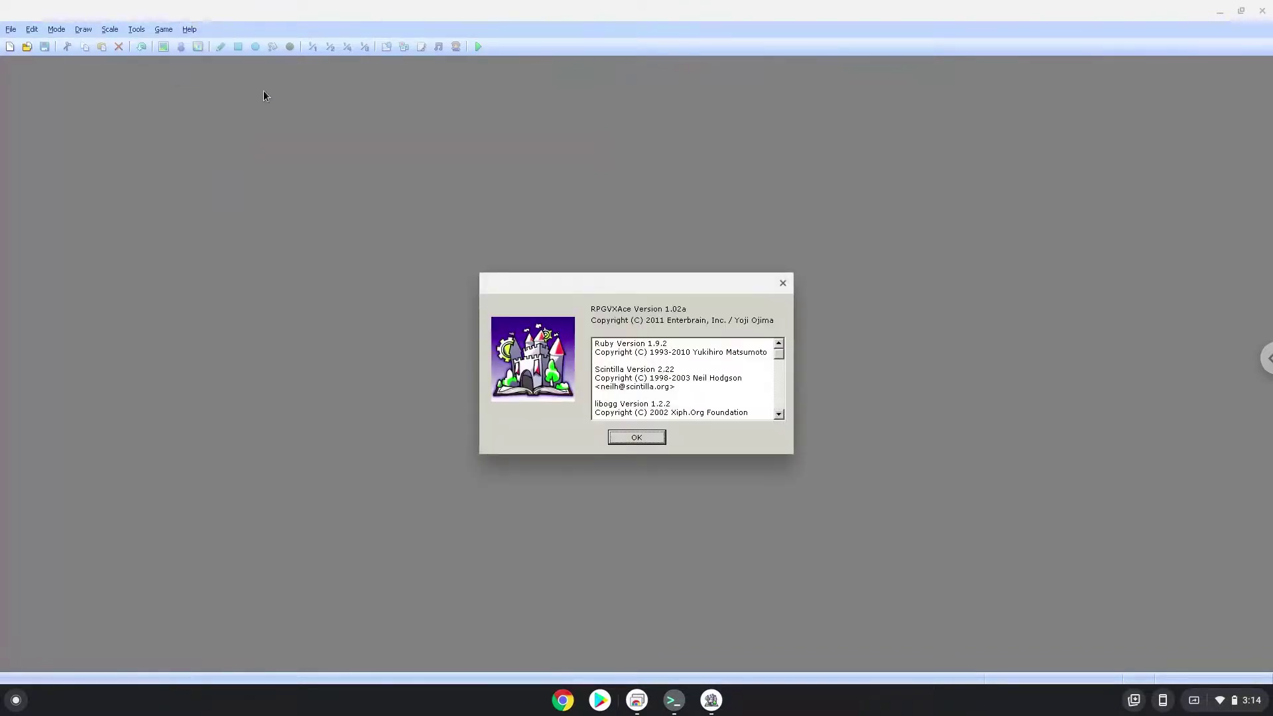
pyautogui.click(782, 283)
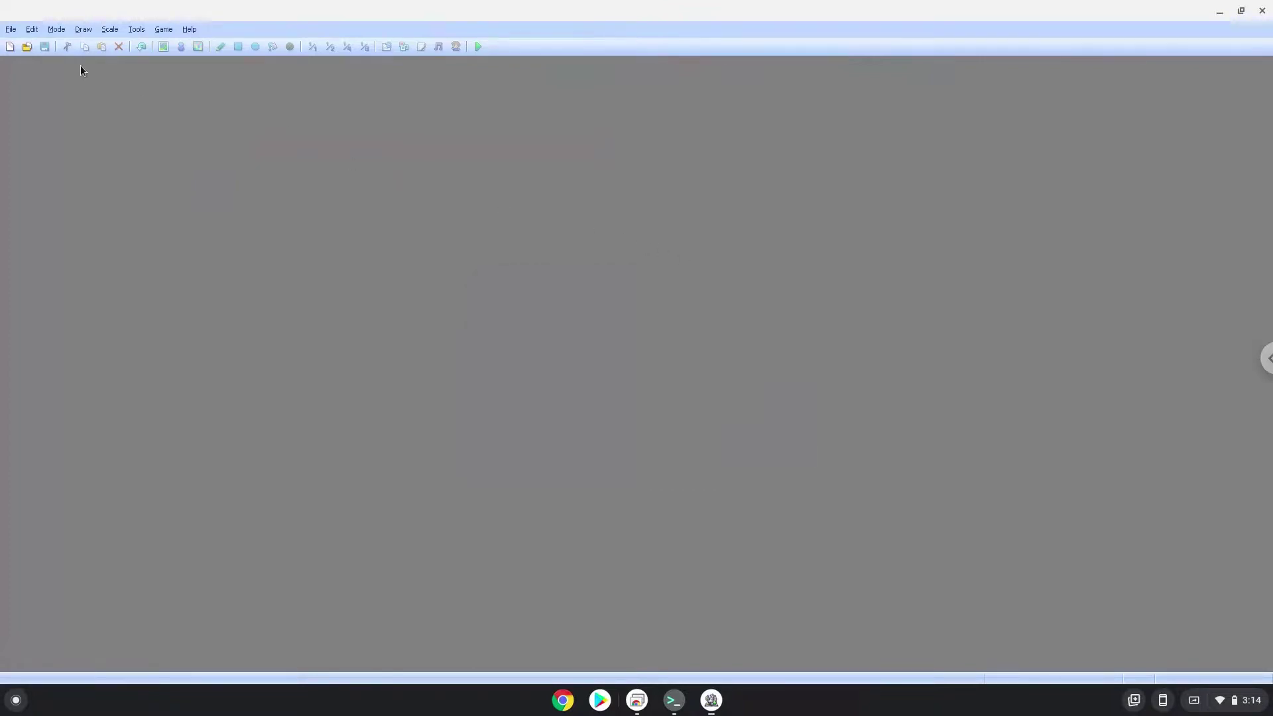
# Create a new project with the default folder name and game title "Project1" in the default location.
pyautogui.click(10, 48)
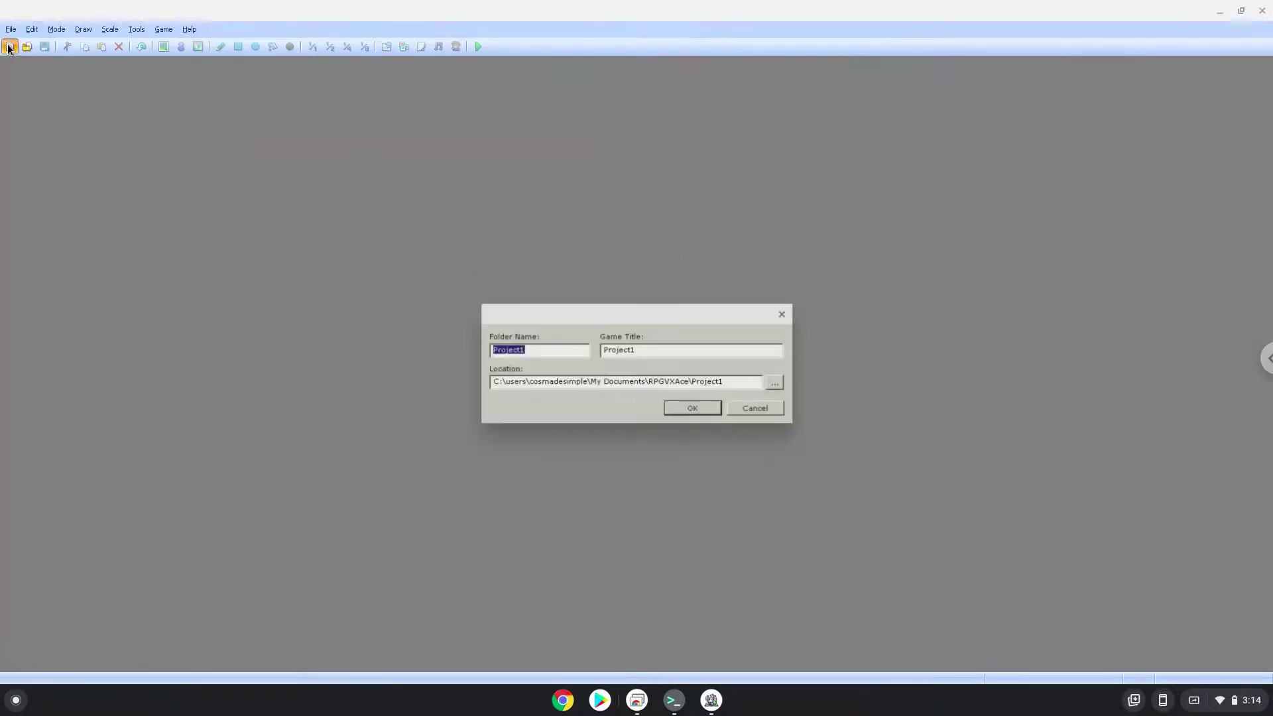
pyautogui.click(680, 407)
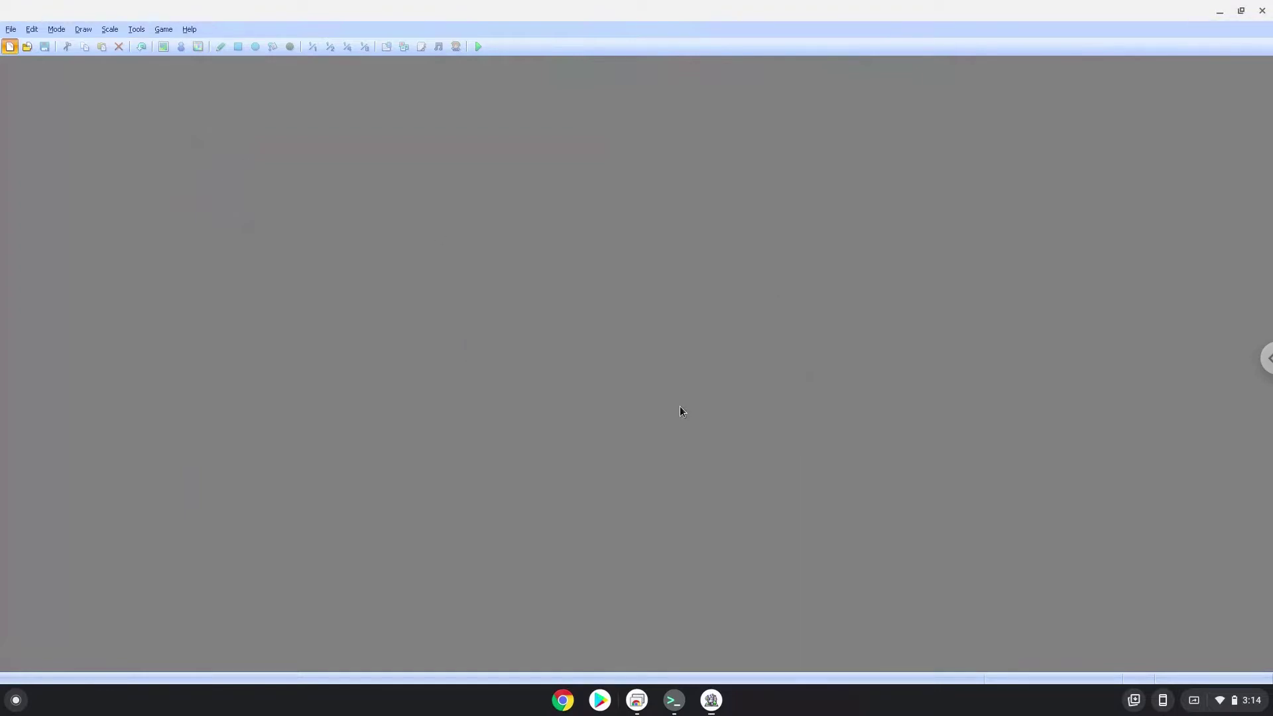